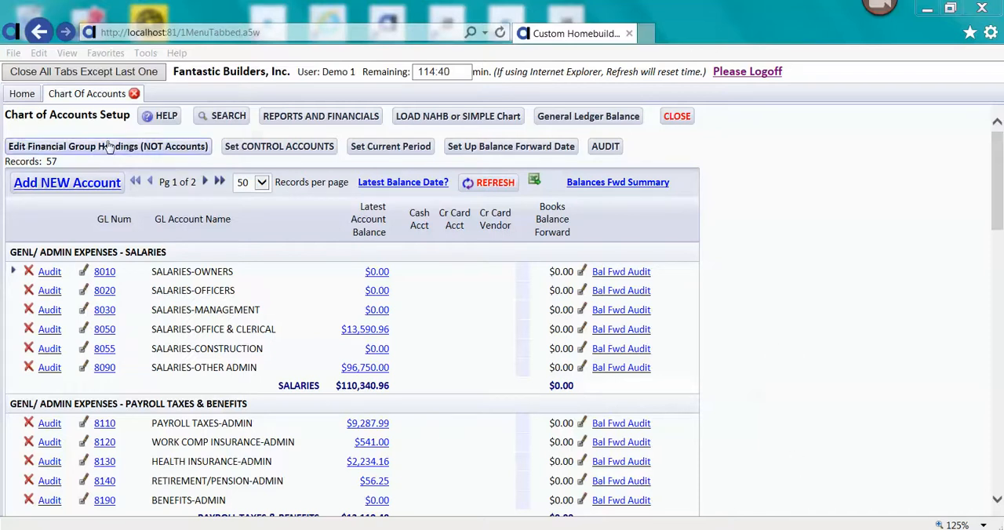
- Examine the account search's financial section 500 filter and the listed general and administrative salary, payroll and office expense accounts
click(207, 121)
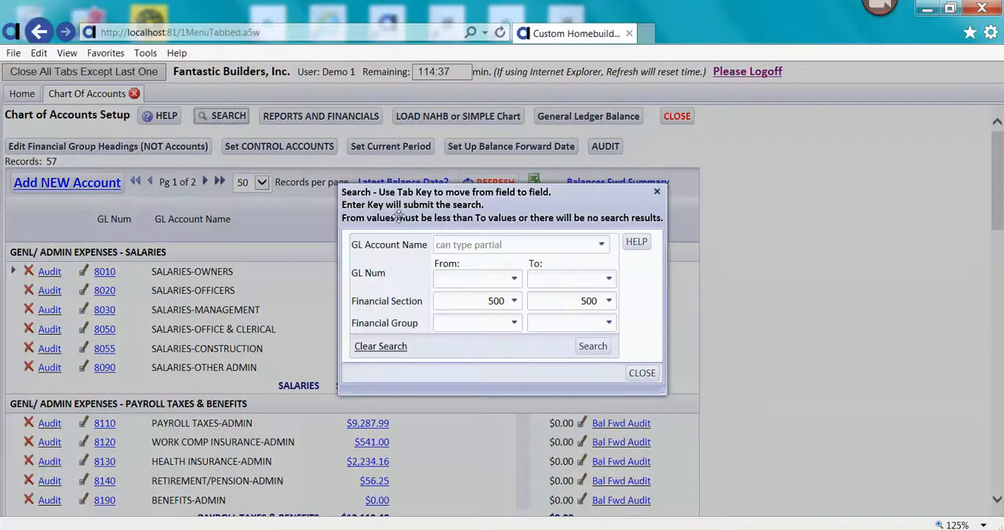
click(514, 306)
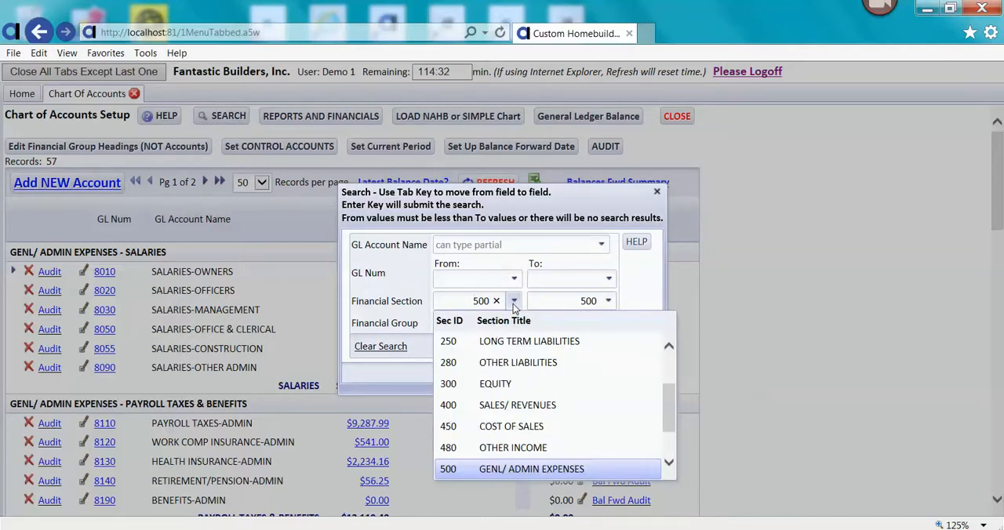
click(743, 277)
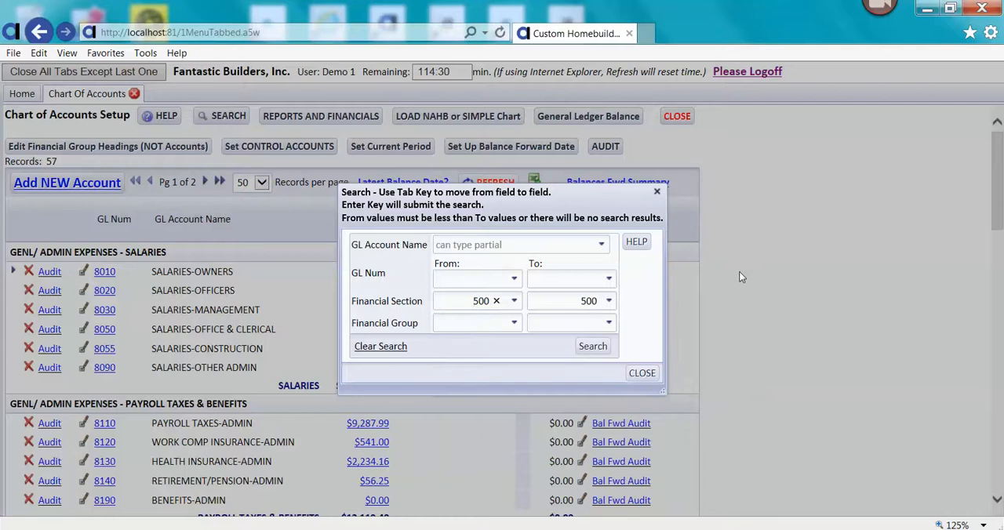
click(641, 373)
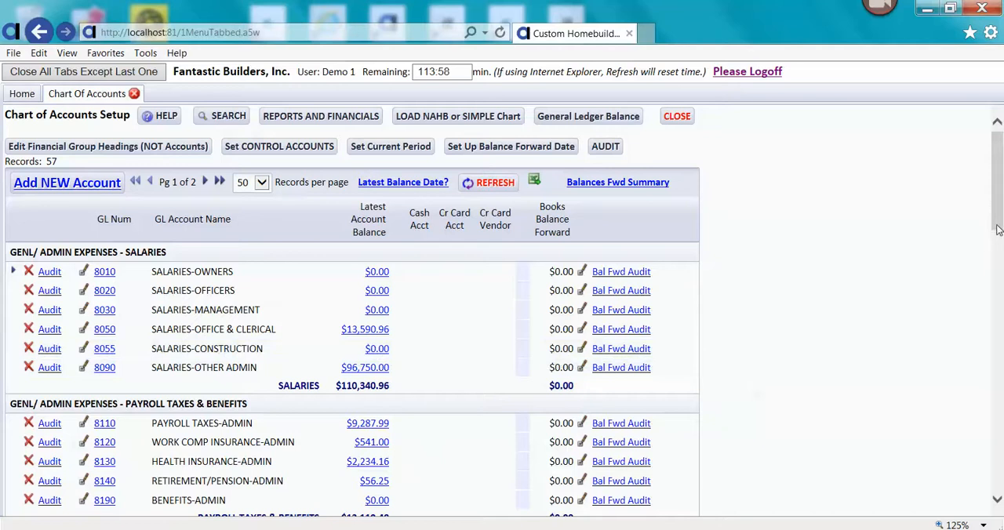
drag(1000, 215, 1000, 246)
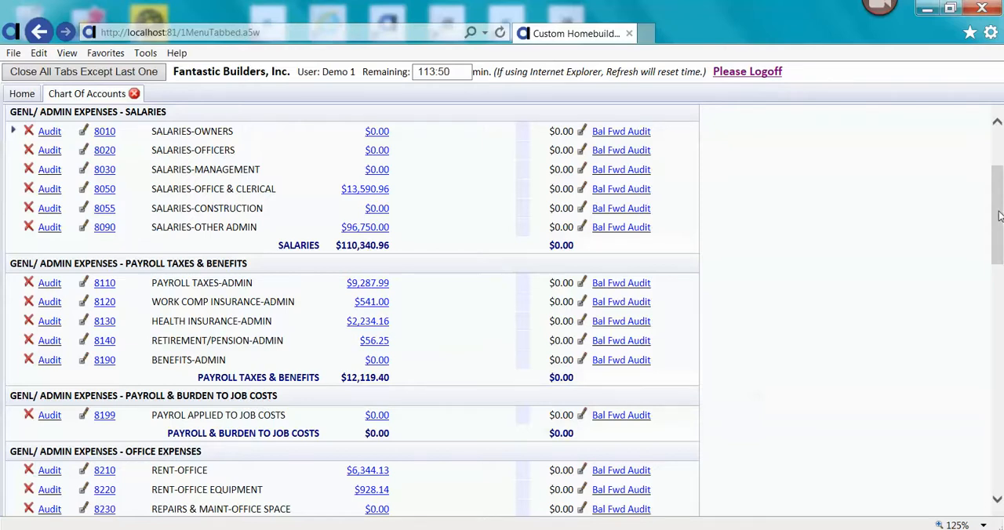
drag(1002, 210, 1002, 169)
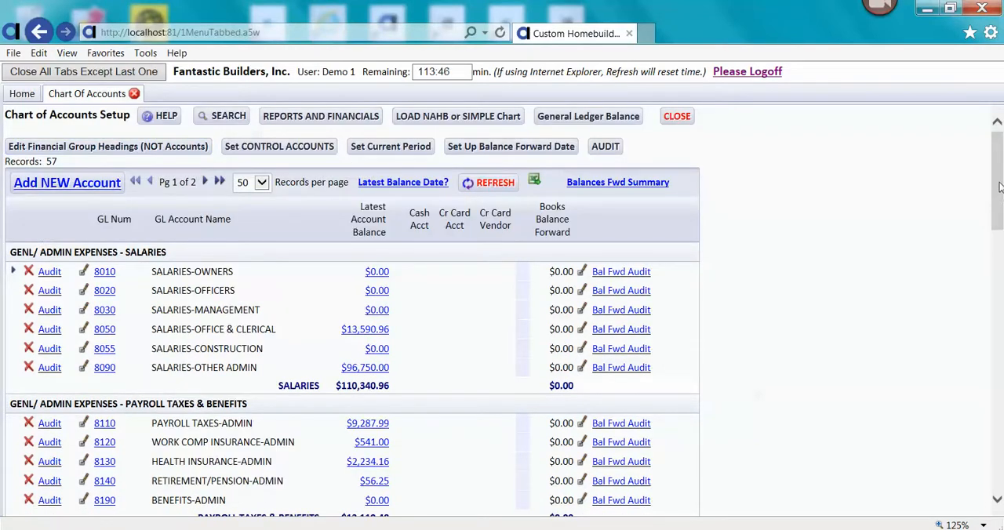
drag(1001, 193, 1001, 240)
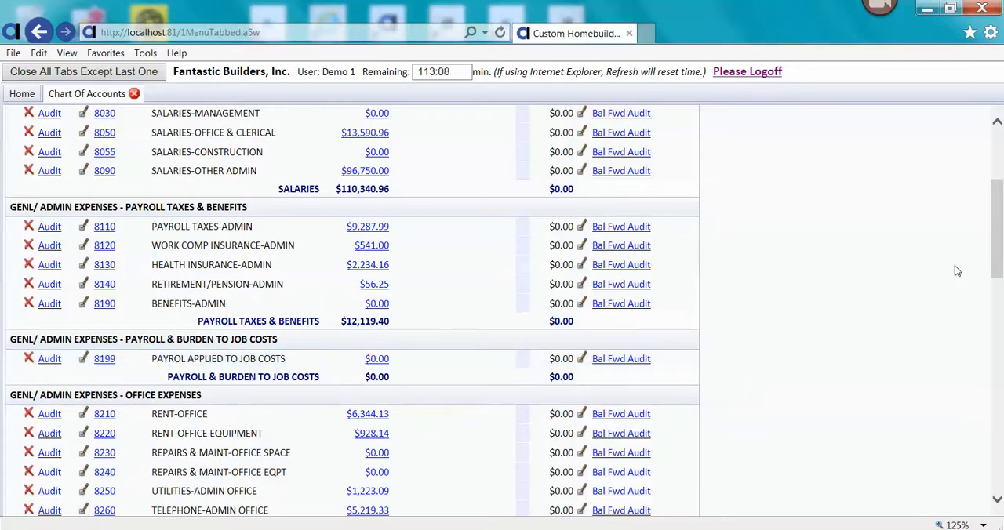
drag(999, 267, 1000, 218)
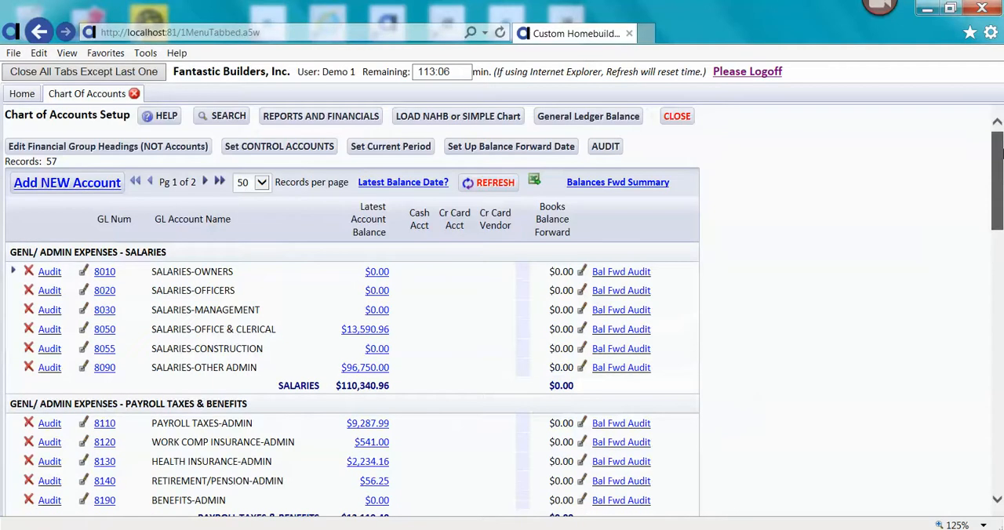
- Open the setup record of the first employee in the Employees List and set the Wage Amount to $25.25
click(22, 93)
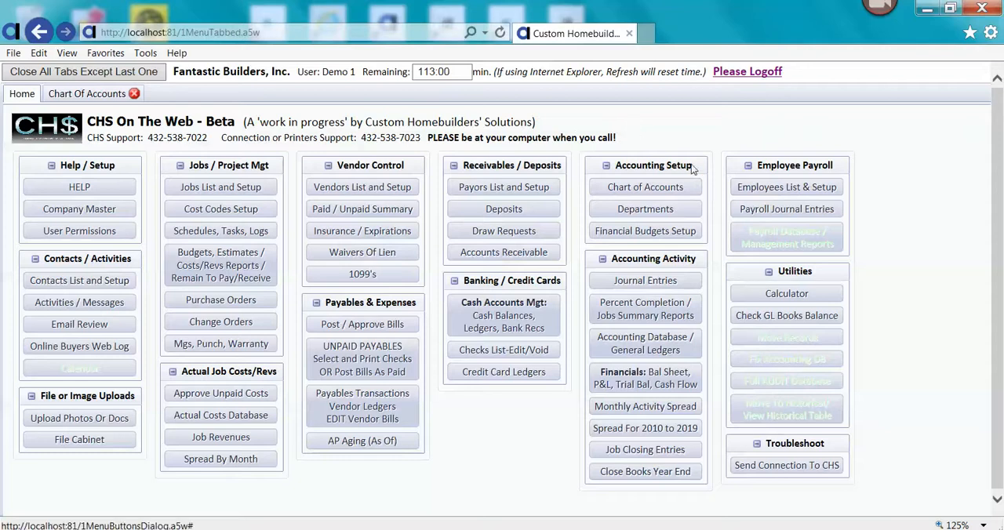
click(803, 193)
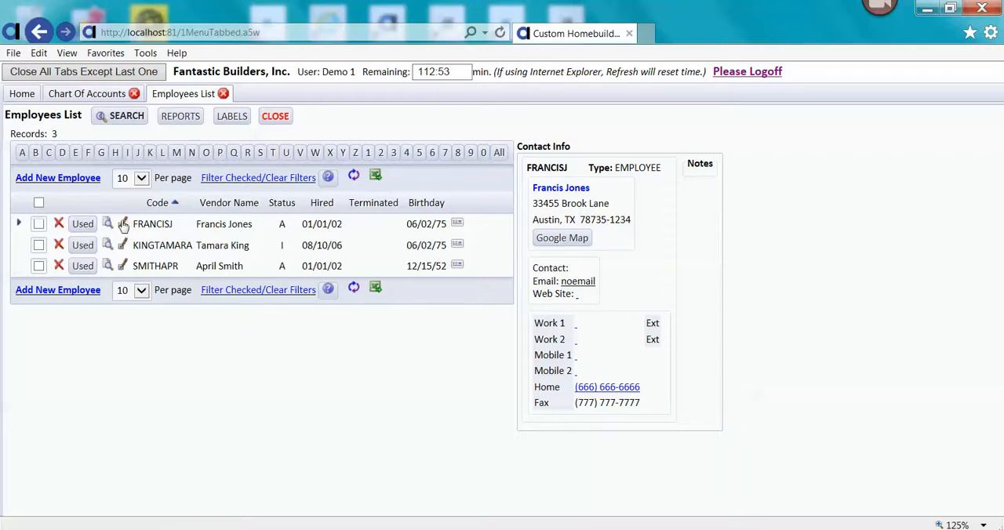
click(123, 225)
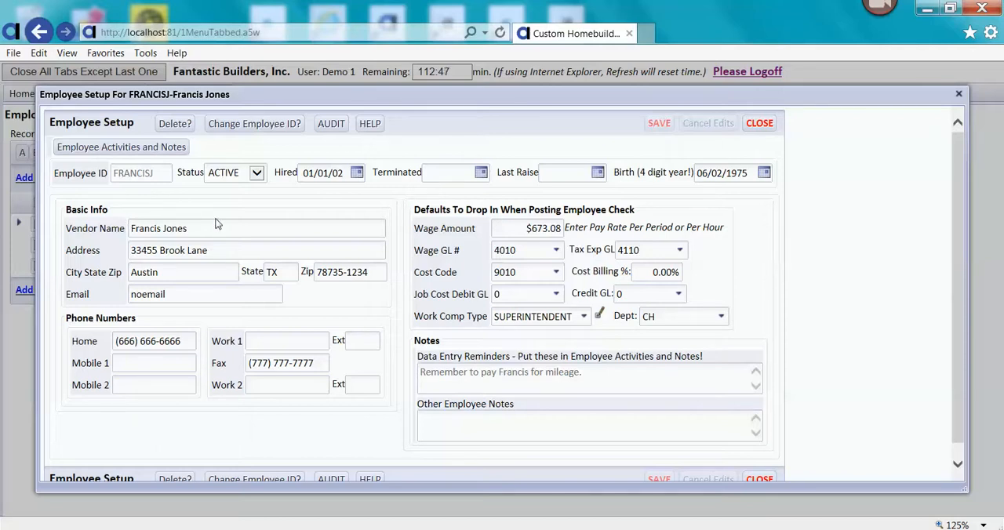
click(508, 230)
text(2)
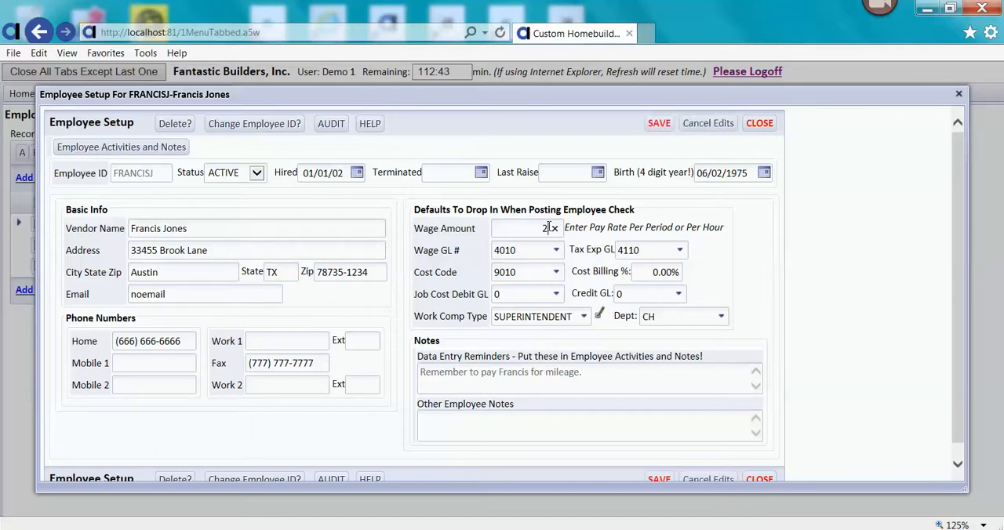
text(5.5)
text(5.25)
key(Tab)
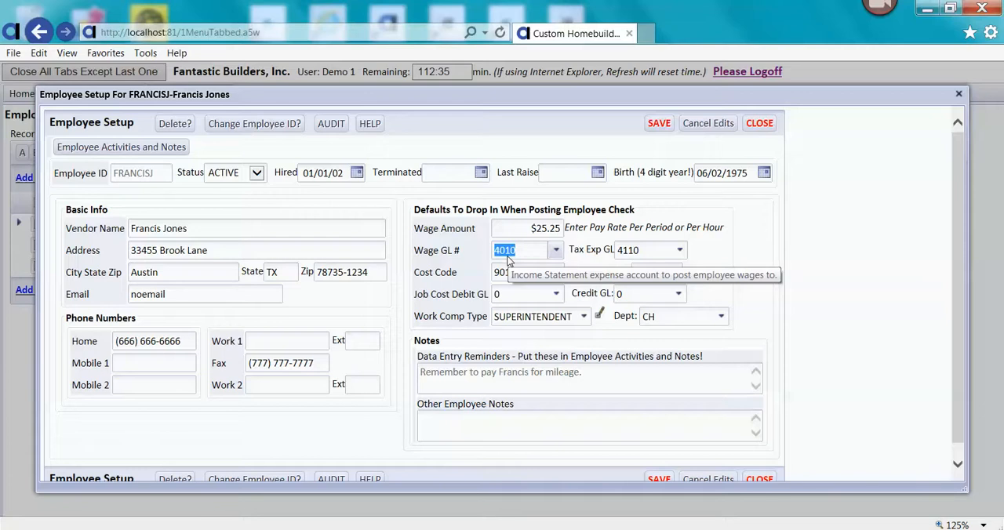
- Set the employee's Wage GL # to 8055 SALARIES-CONSTRUCTION and Tax Exp GL to 8110 PAYROLL TAXES-ADMIN
click(556, 251)
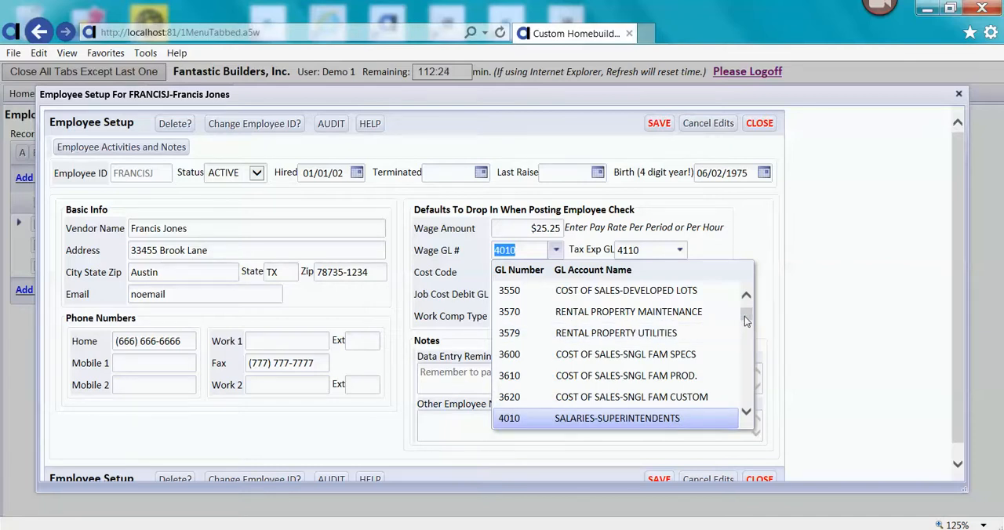
drag(746, 320, 744, 375)
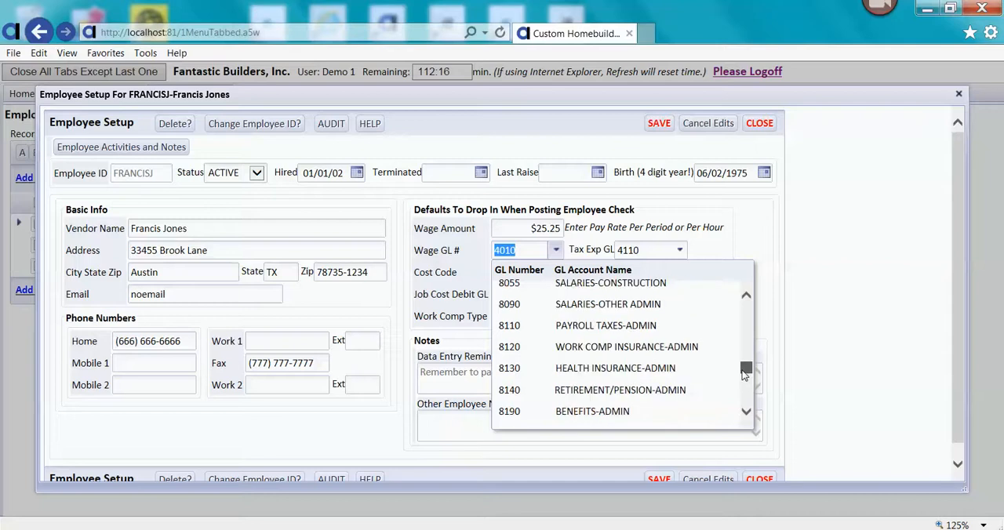
click(701, 283)
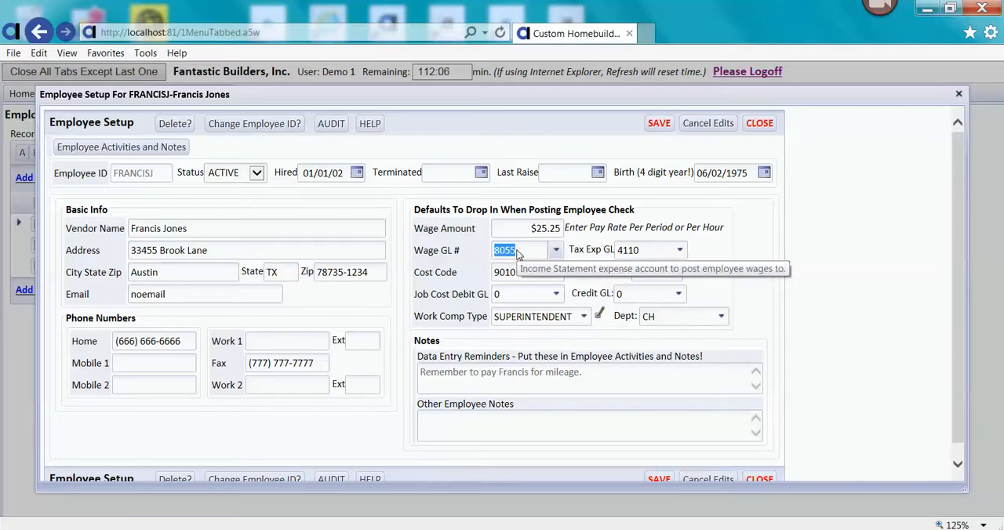
click(679, 252)
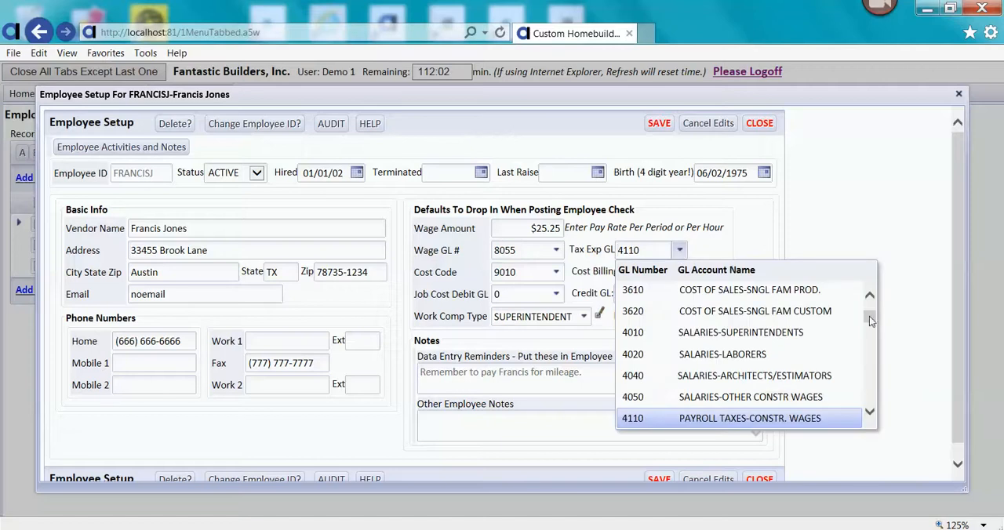
drag(875, 315, 873, 367)
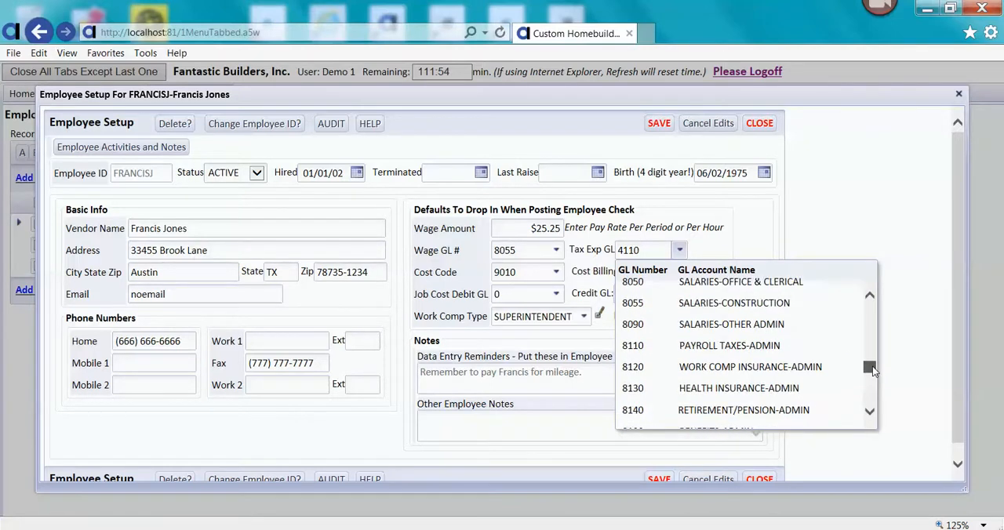
click(800, 346)
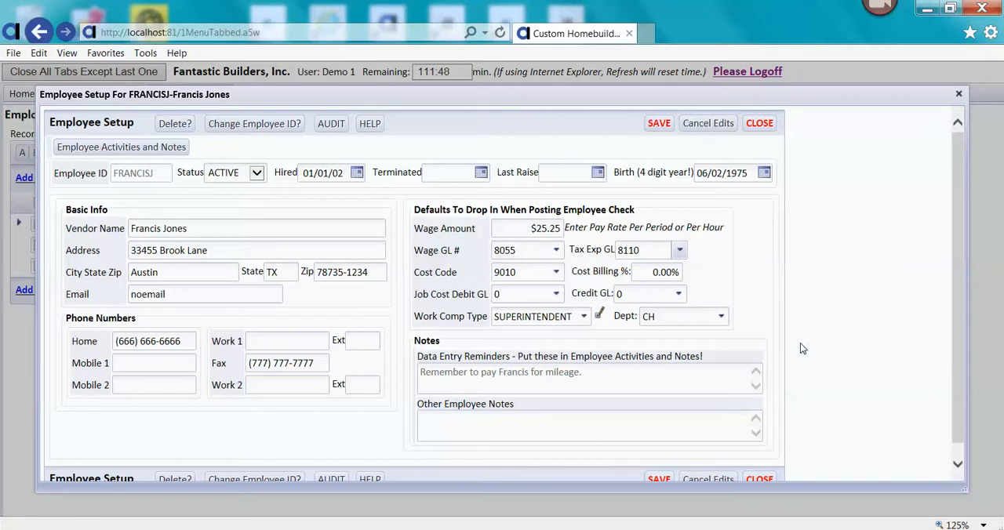
- Check the employee's Cost Code choices and set the Cost Billing % to 15
click(559, 273)
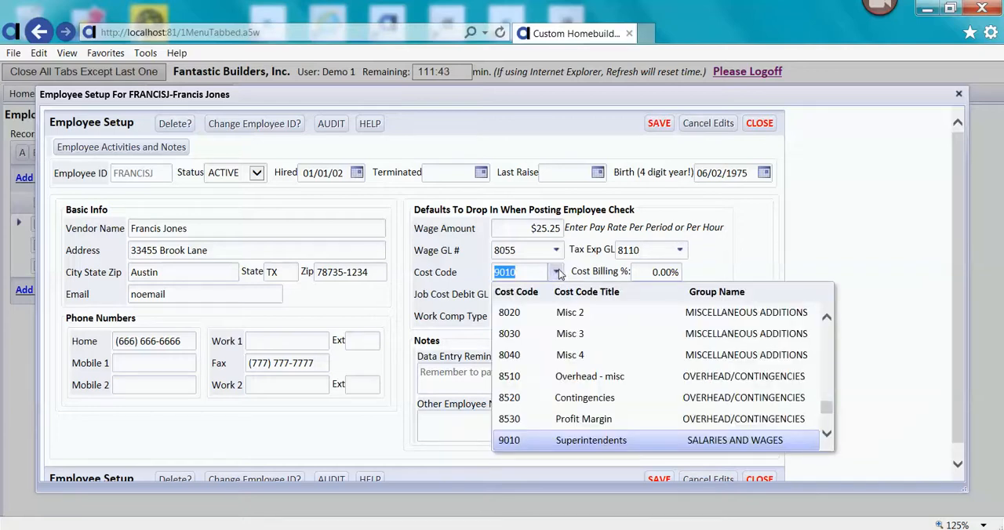
click(559, 274)
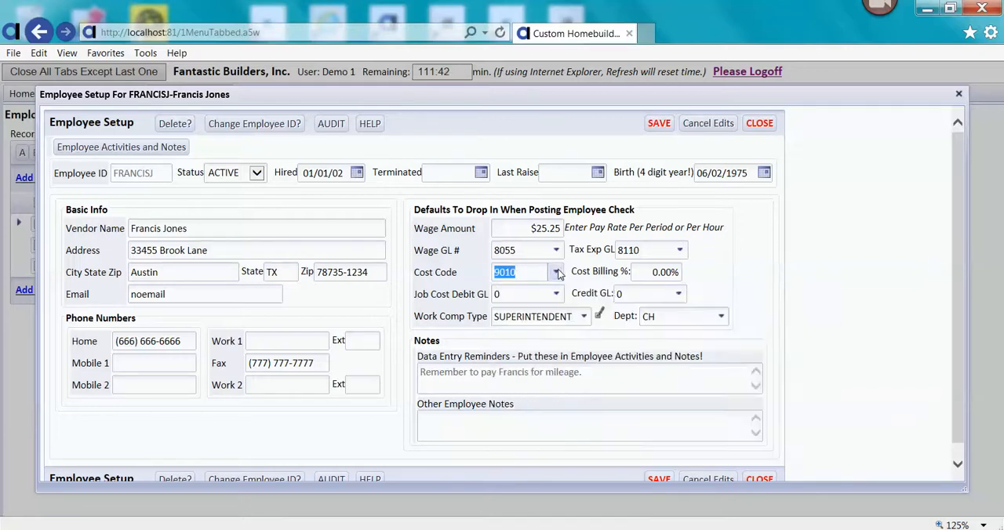
click(652, 273)
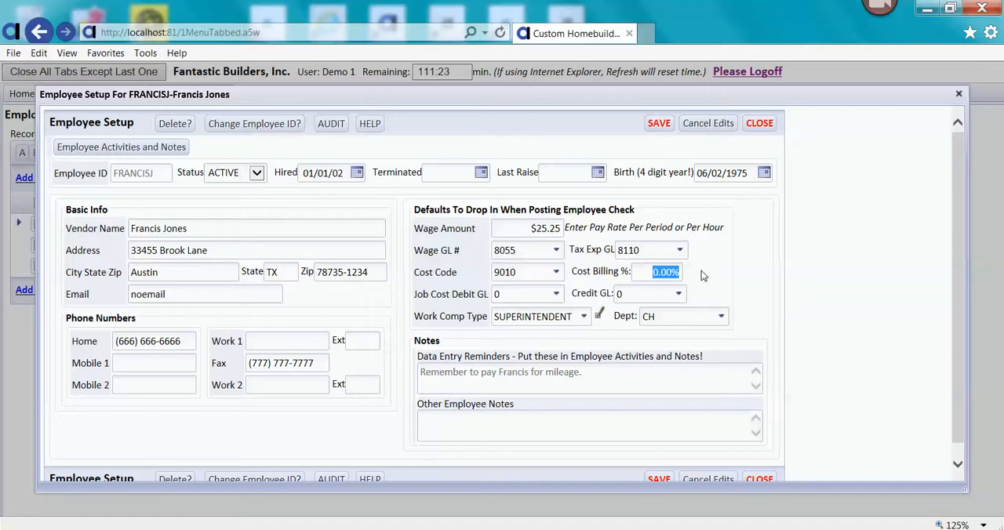
text(12)
key(BackSpace)
text(5)
key(Tab)
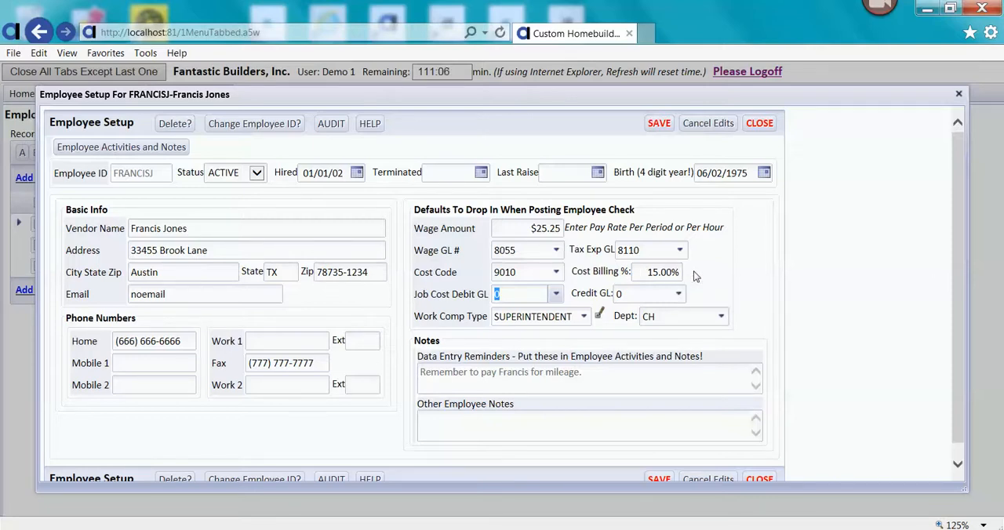
- Set the employee's Job Cost Debit GL to 1430 DIRECT CONSTRUCTION COSTS and Credit GL to 8199 PAYROL APPLIED TO JOB COSTS
click(555, 296)
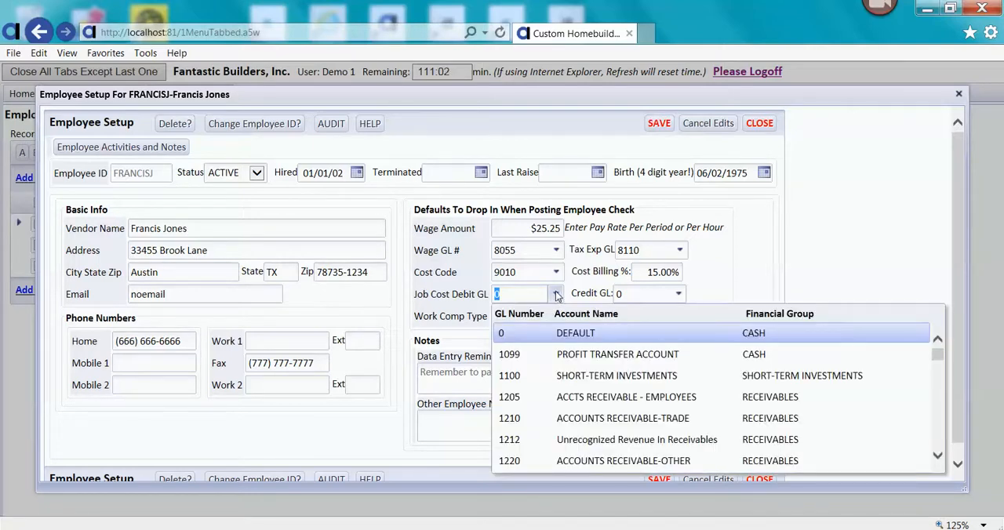
text(1430)
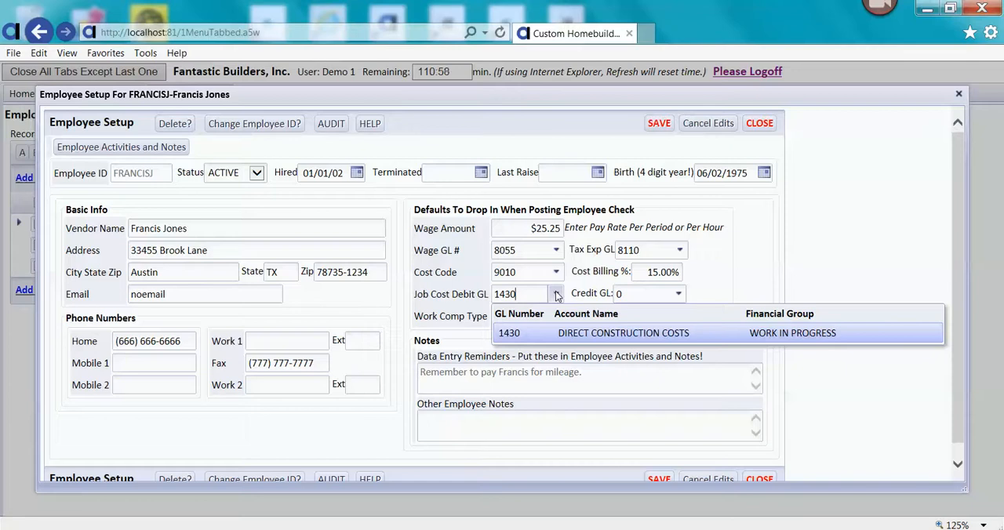
click(566, 335)
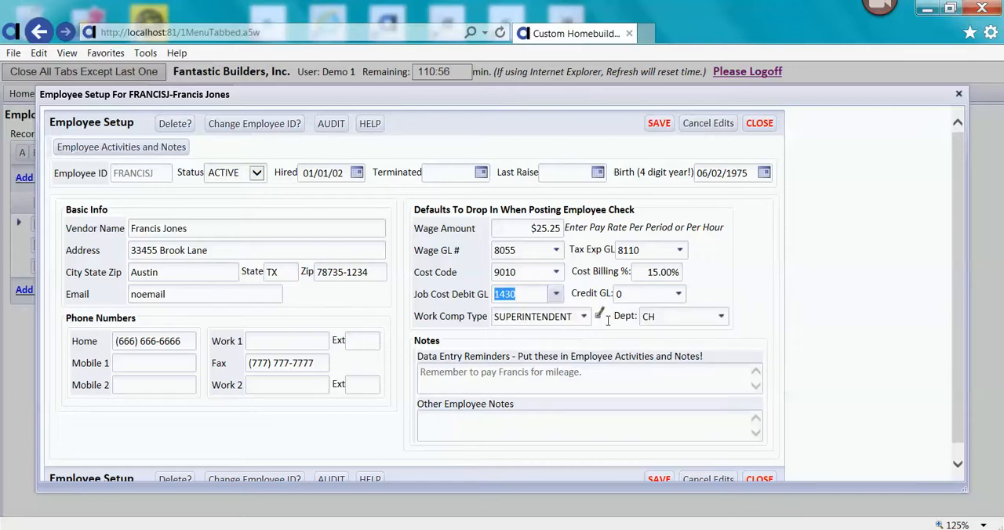
click(679, 295)
text(8)
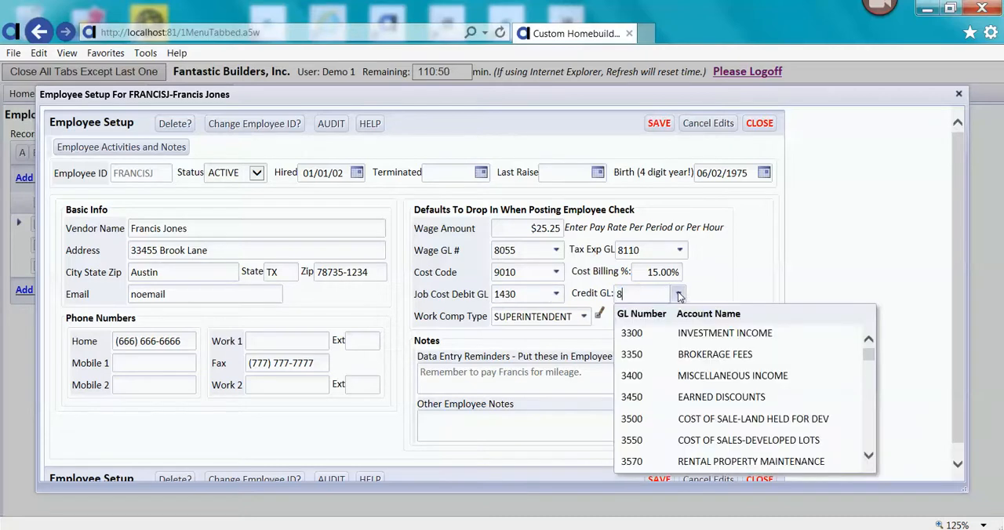
text(1)
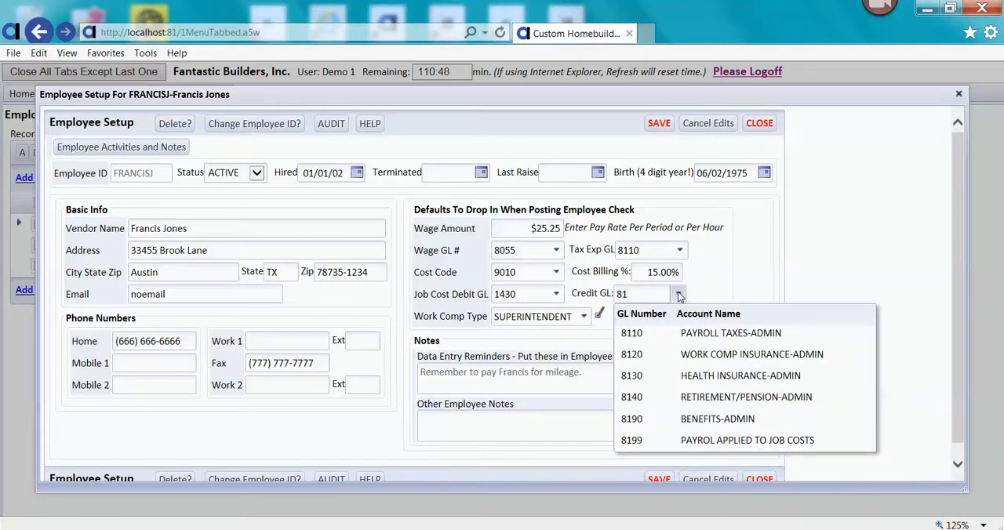
click(706, 441)
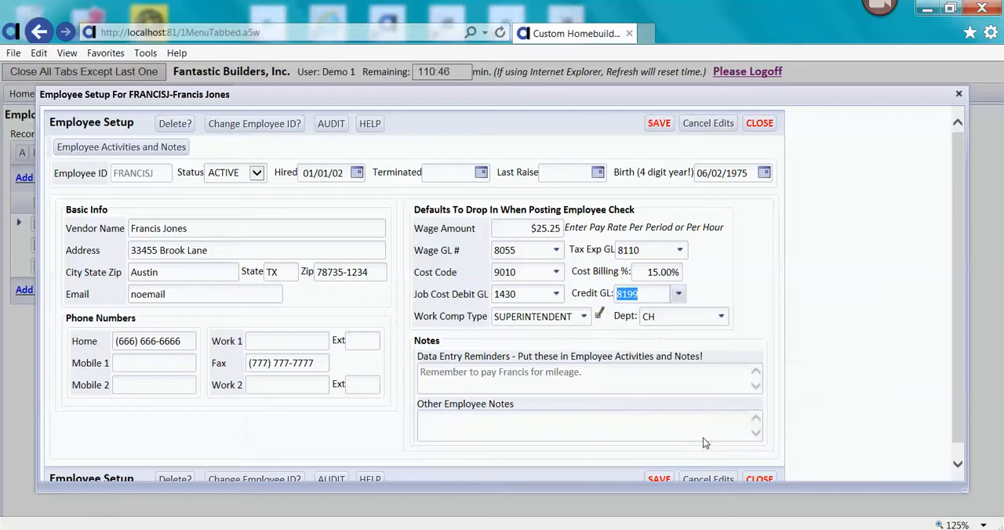
- Save the edited employee defaults and close the employee setup
mouse_move(648, 296)
click(659, 125)
click(759, 125)
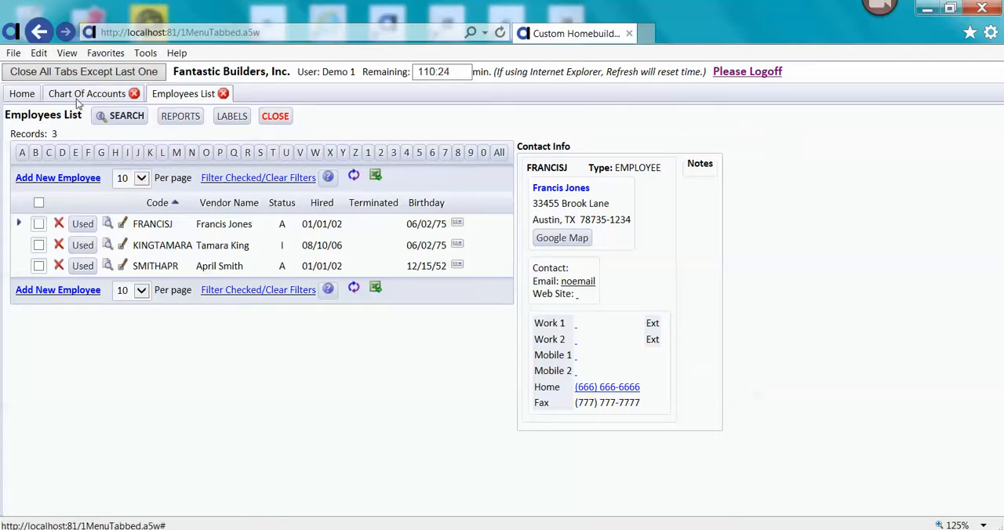
- Open the Payroll Journal Entries menu from Home and set the Available After date to 12/31/2013
click(24, 94)
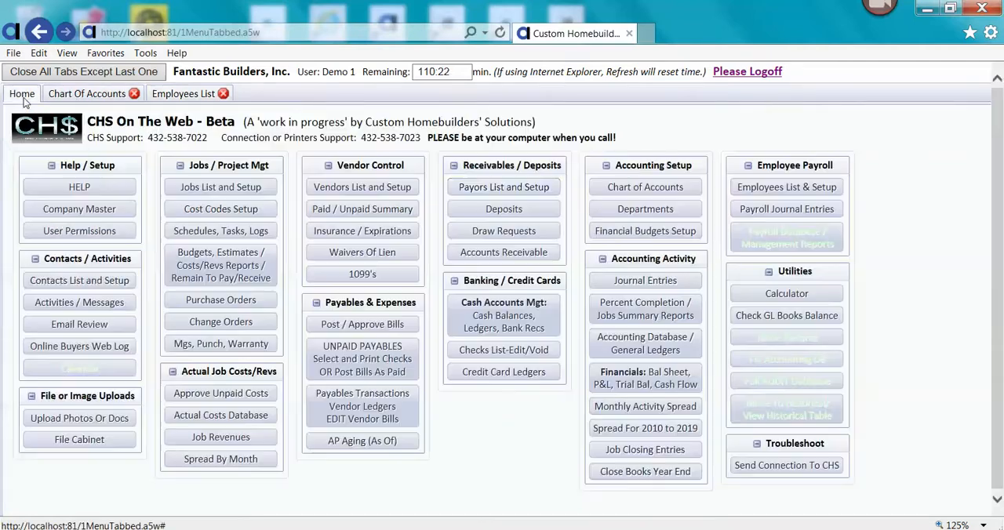
click(779, 209)
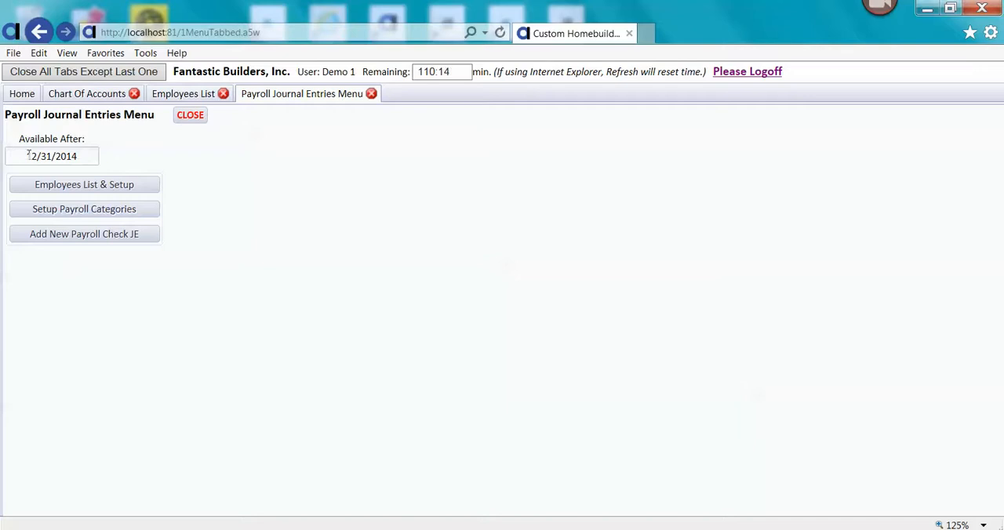
click(72, 155)
key(BackSpace)
text(3)
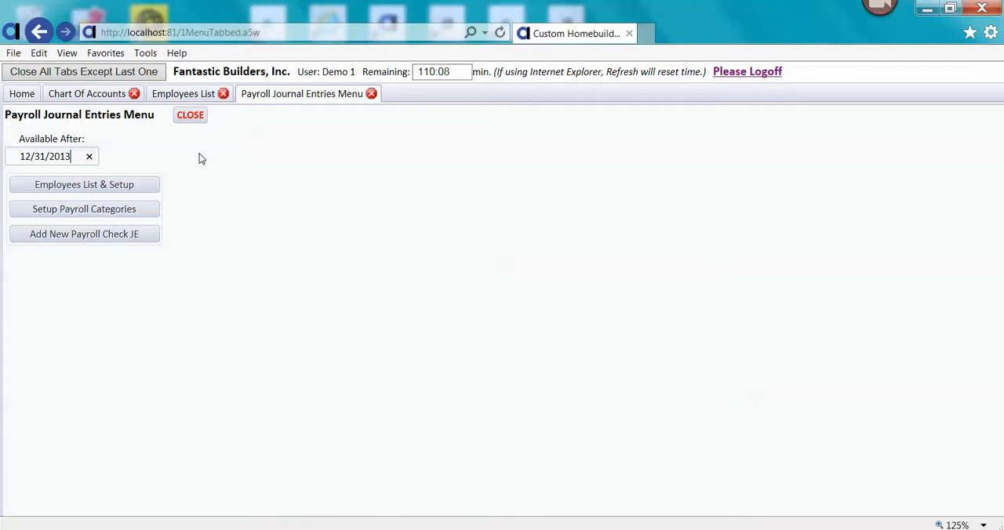
click(200, 199)
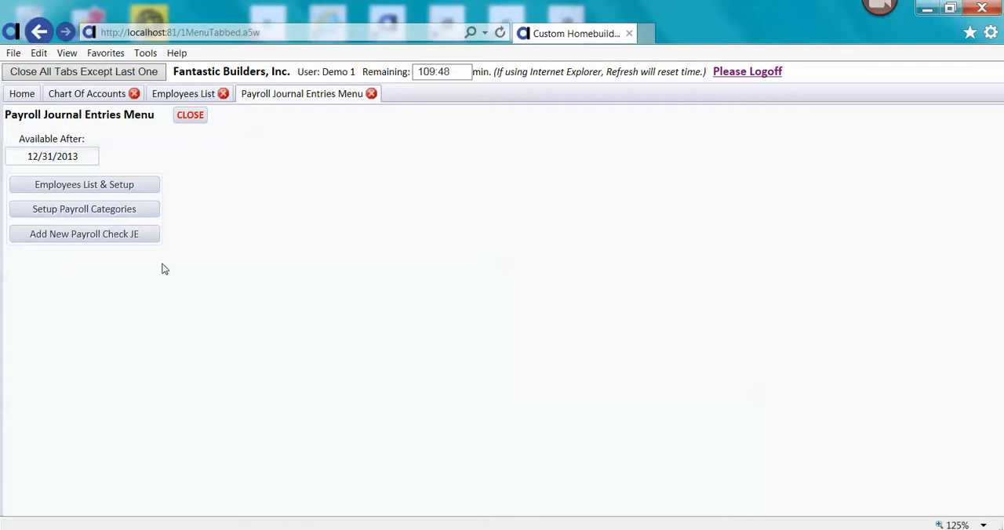
- Open the payroll categories setup and examine the default GL and liability accounts of all categories
click(134, 210)
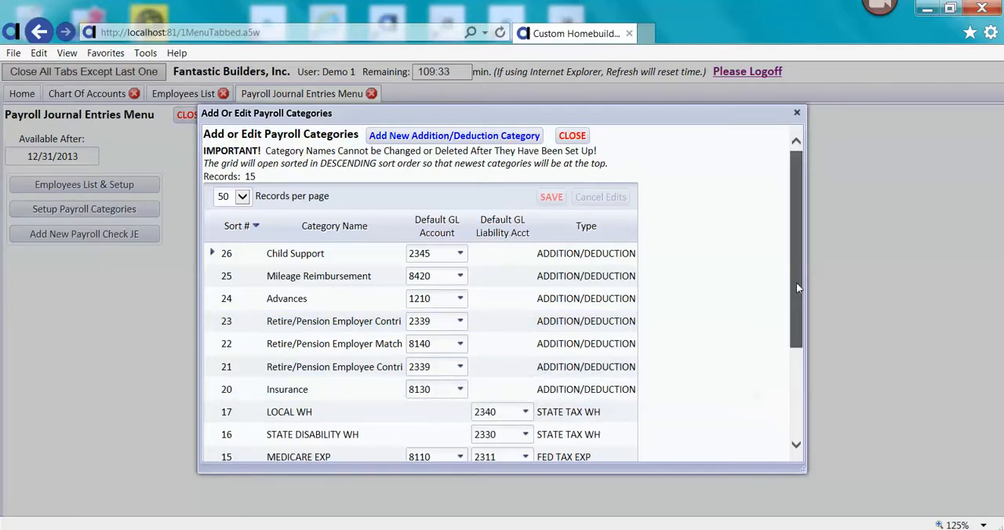
drag(796, 283, 795, 381)
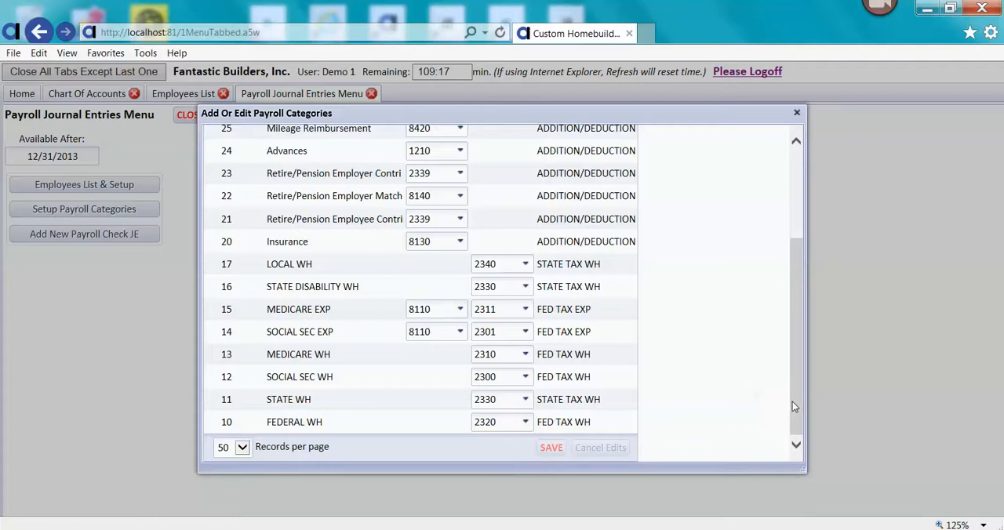
- Close the payroll categories setup and start a new payroll check journal entry for the first listed employee
drag(796, 401, 793, 273)
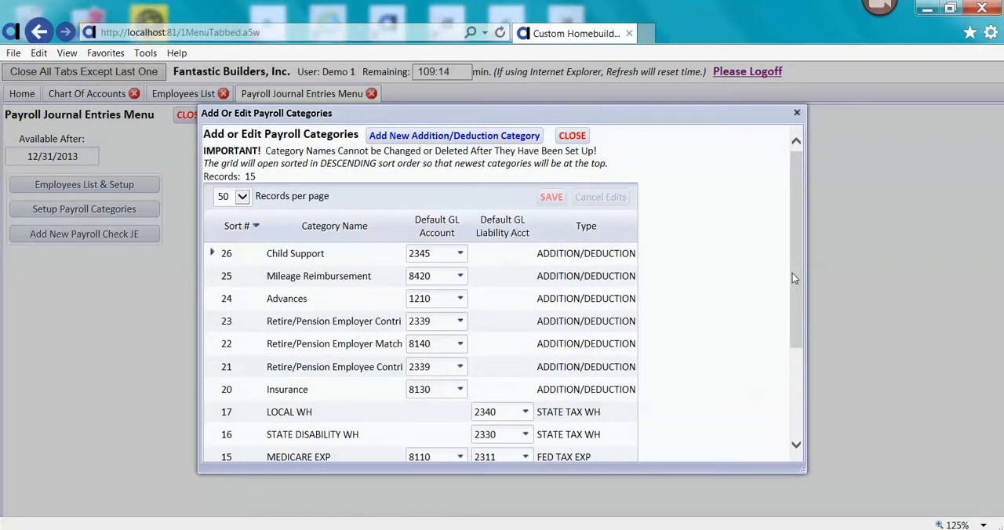
click(572, 137)
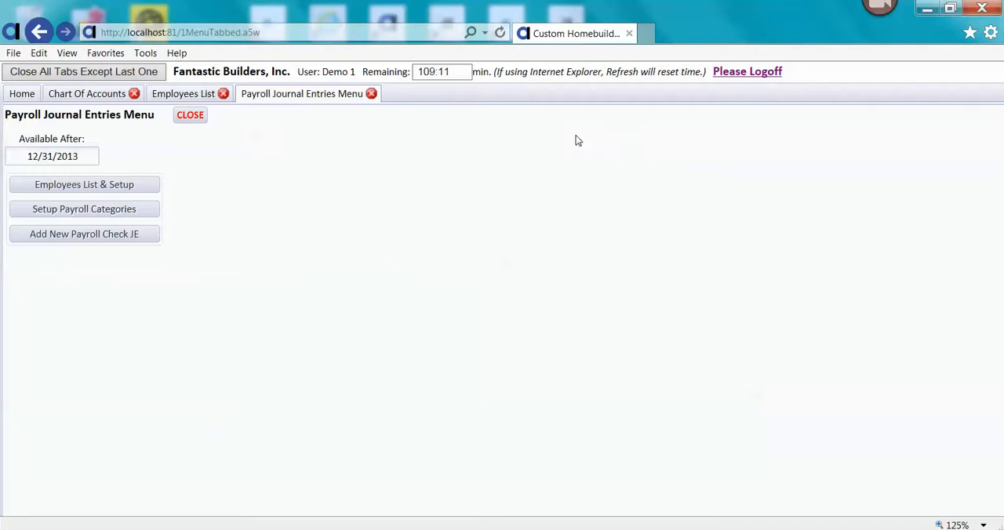
click(144, 236)
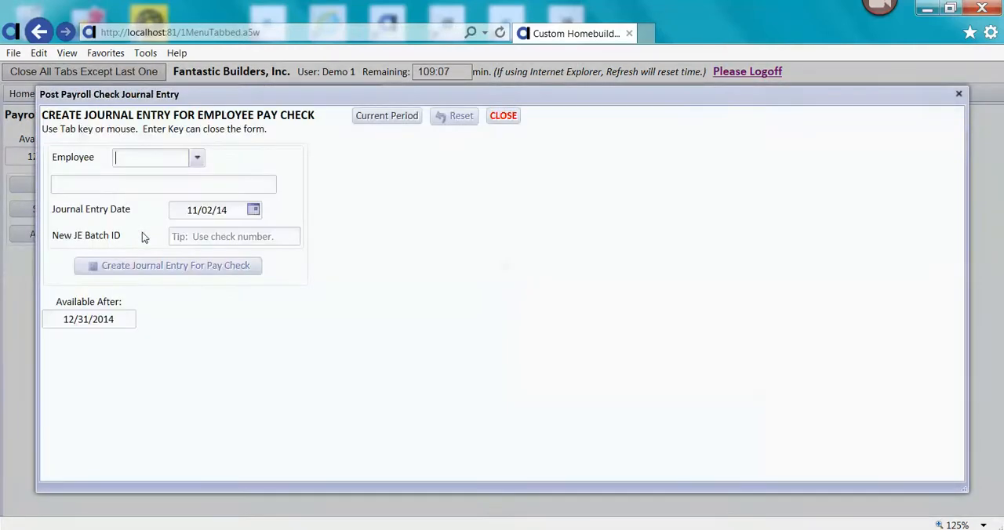
click(197, 158)
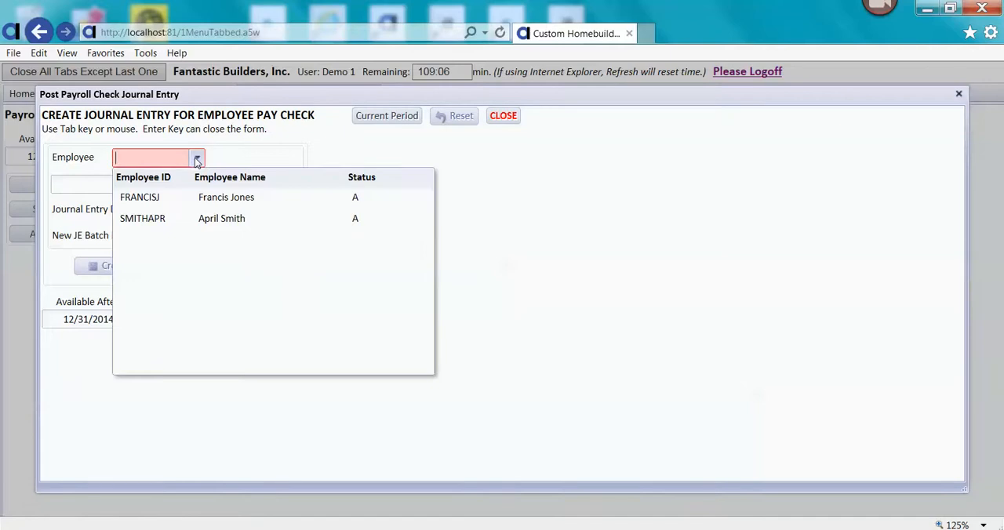
click(186, 196)
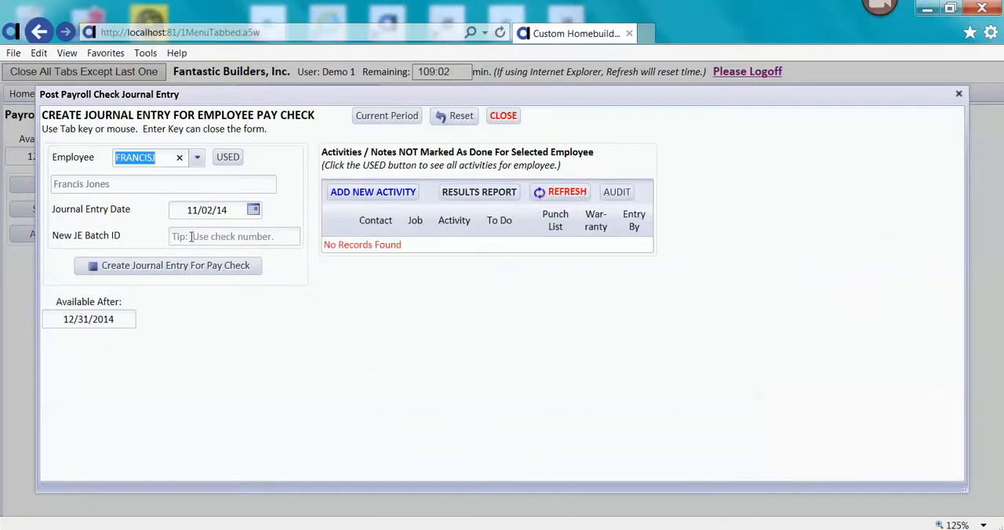
- Enter 2500 as the new JE batch ID and try to create the pay check journal entry
click(191, 238)
text(2500)
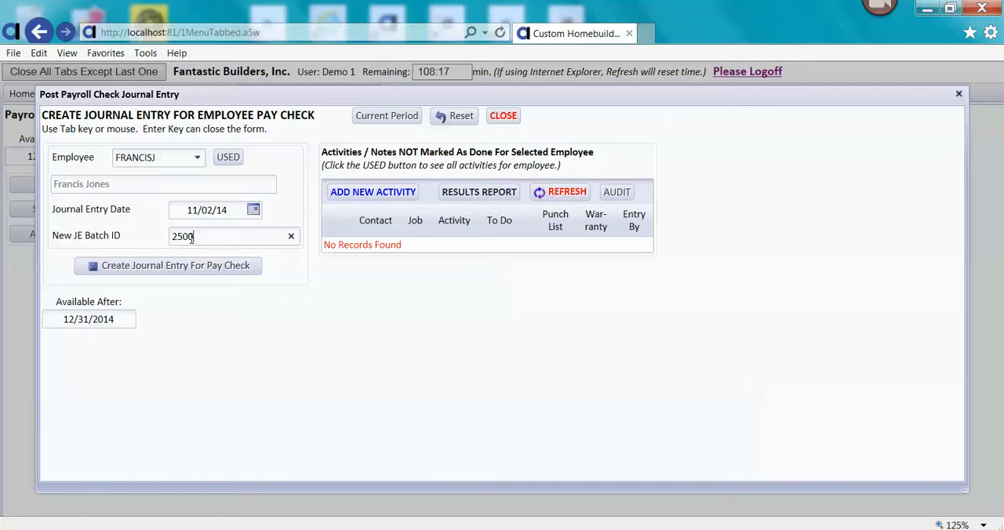
click(191, 266)
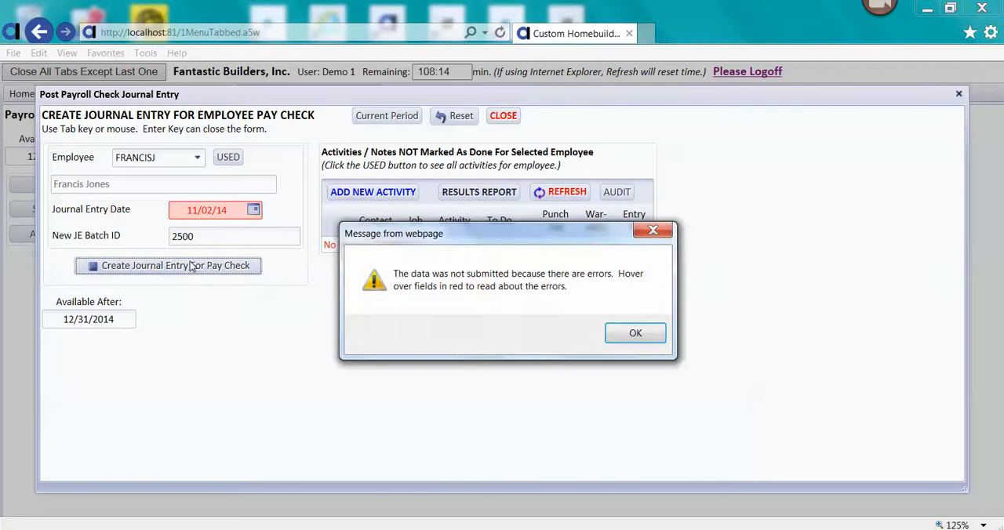
click(633, 334)
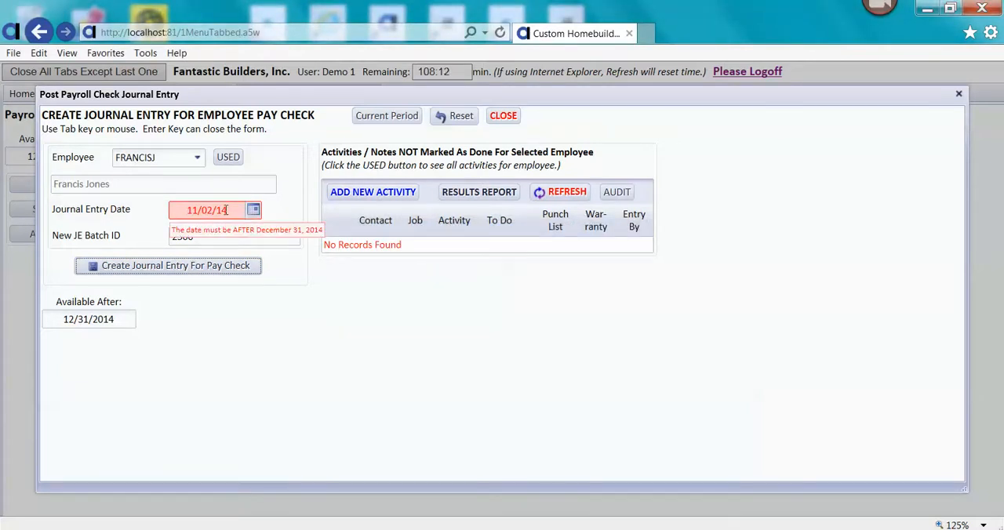
- Change the journal entry date to 01/15/14
click(227, 210)
text(01/)
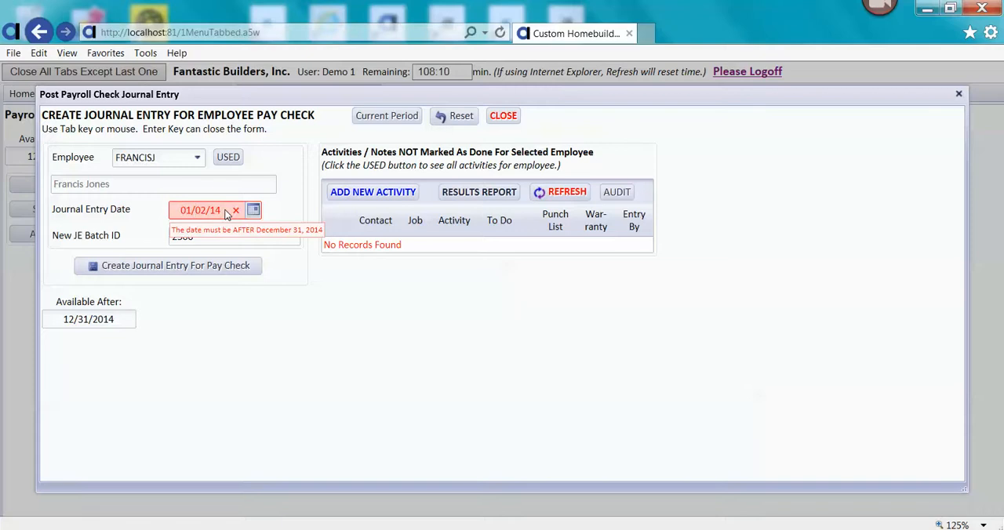
text(15)
key(Tab)
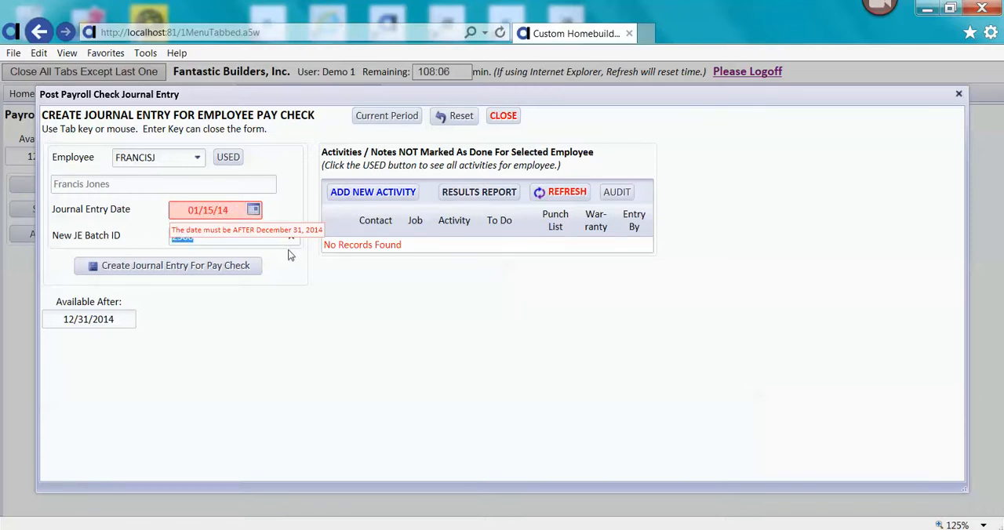
click(354, 316)
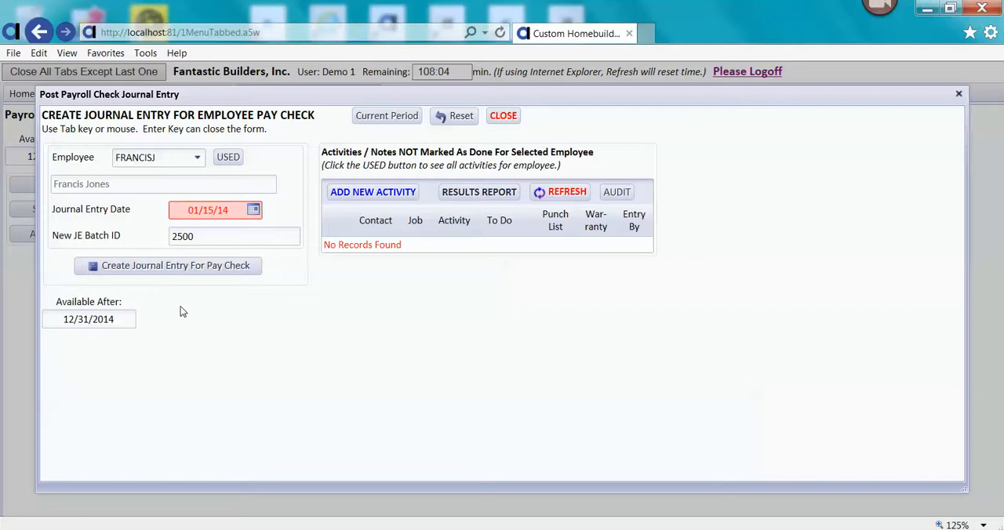
- Change the year of the journal entry date to 15, accept the future date, and create the pay check journal entry
click(236, 211)
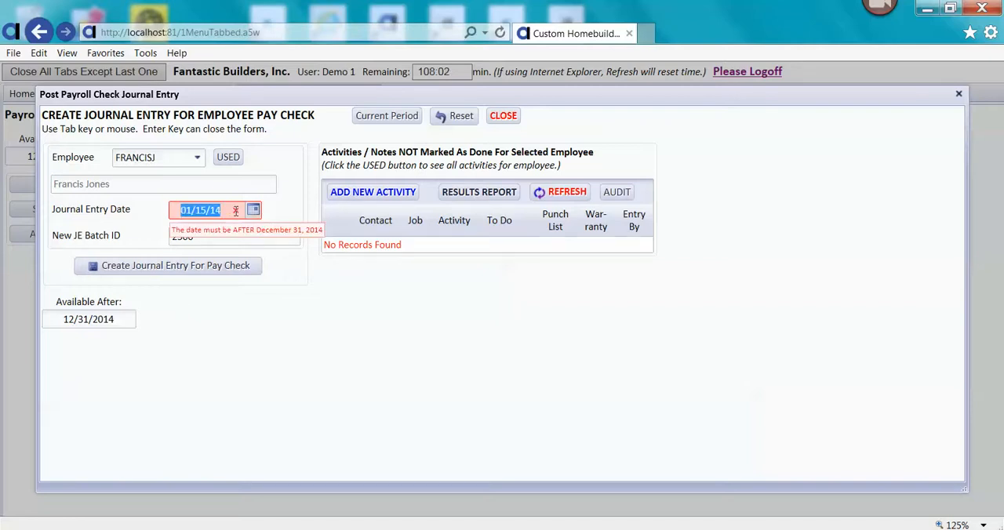
key(Left)
key(Right)
key(Right)
key(Right)
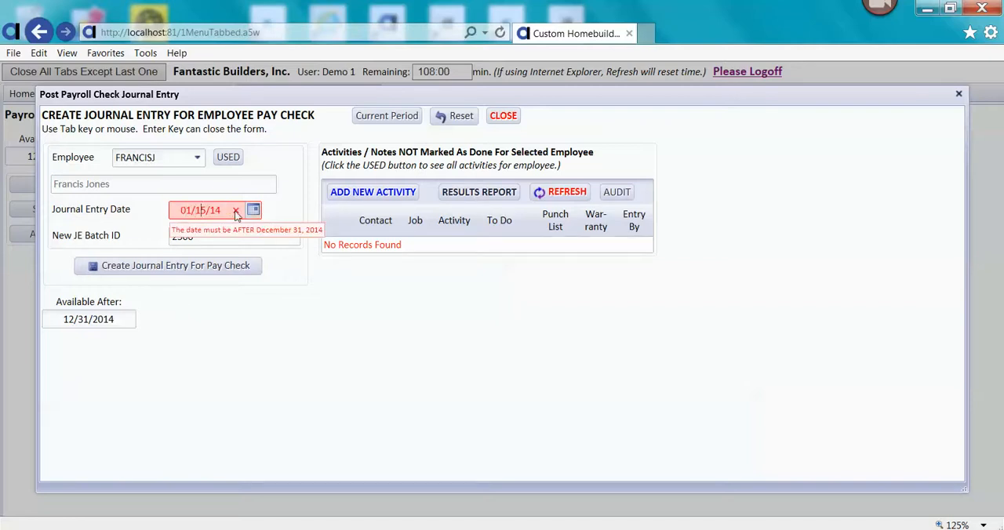
key(End)
key(BackSpace)
text(5)
key(Tab)
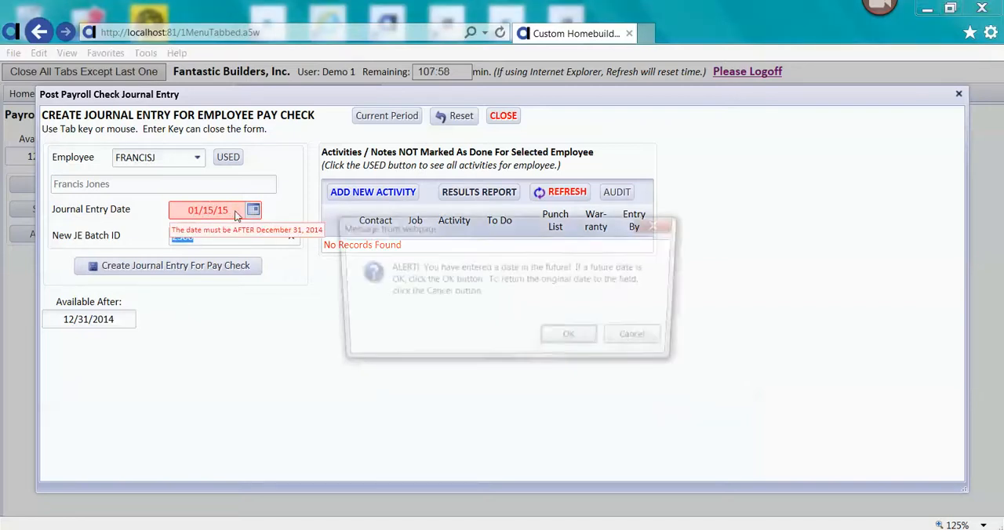
click(574, 340)
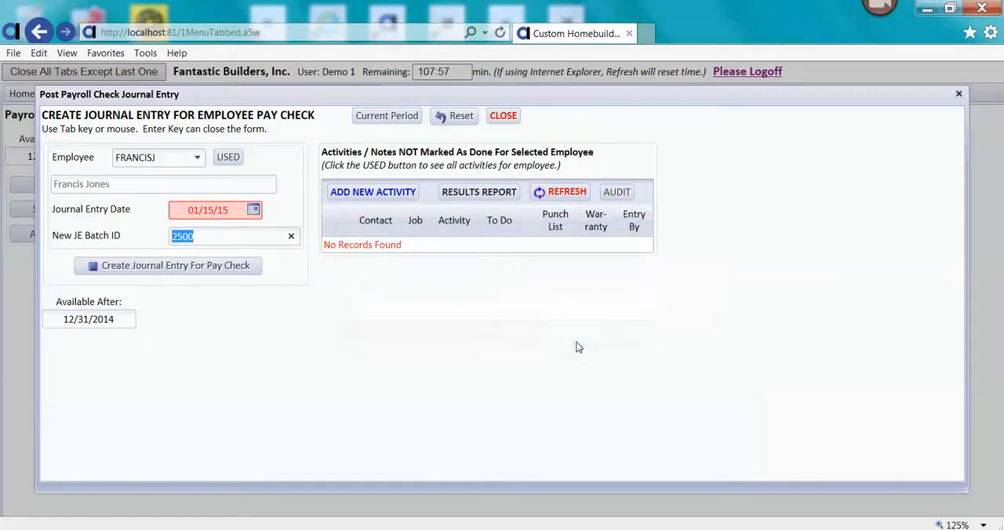
click(185, 268)
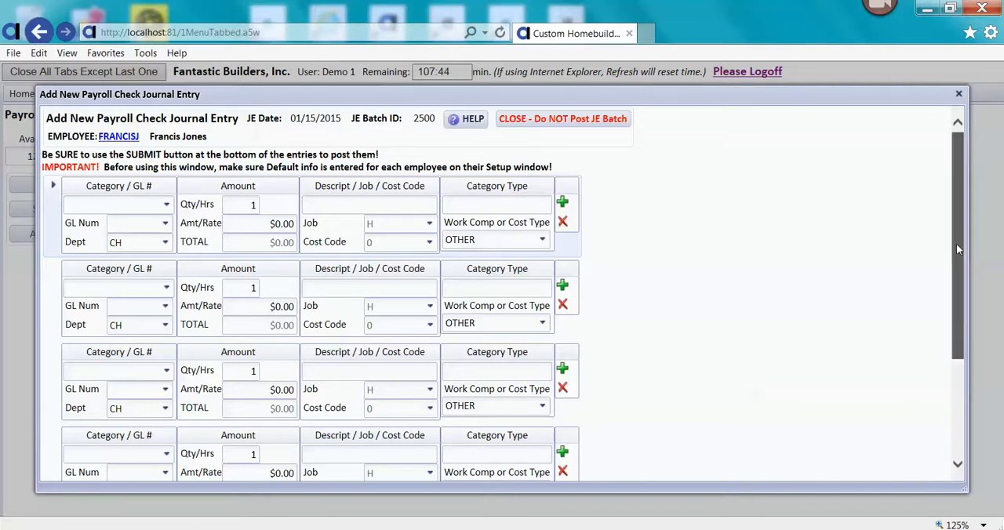
- Select REGULAR PAY as the category of the first journal entry line
drag(957, 243, 955, 200)
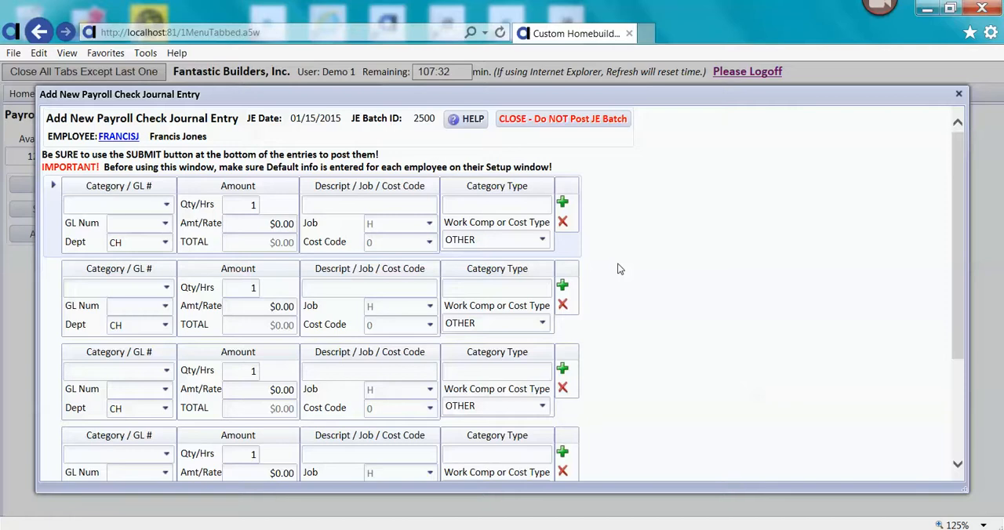
drag(962, 257, 955, 315)
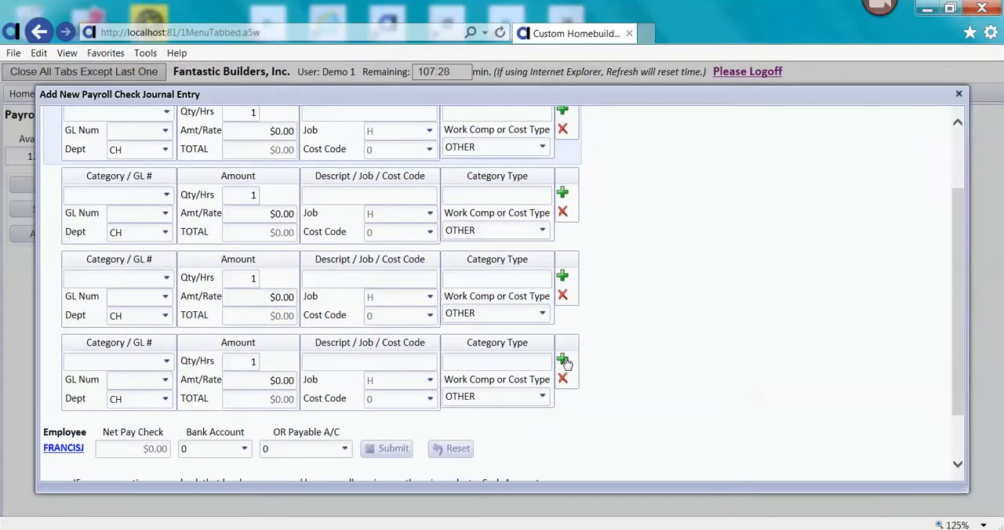
drag(953, 353, 956, 233)
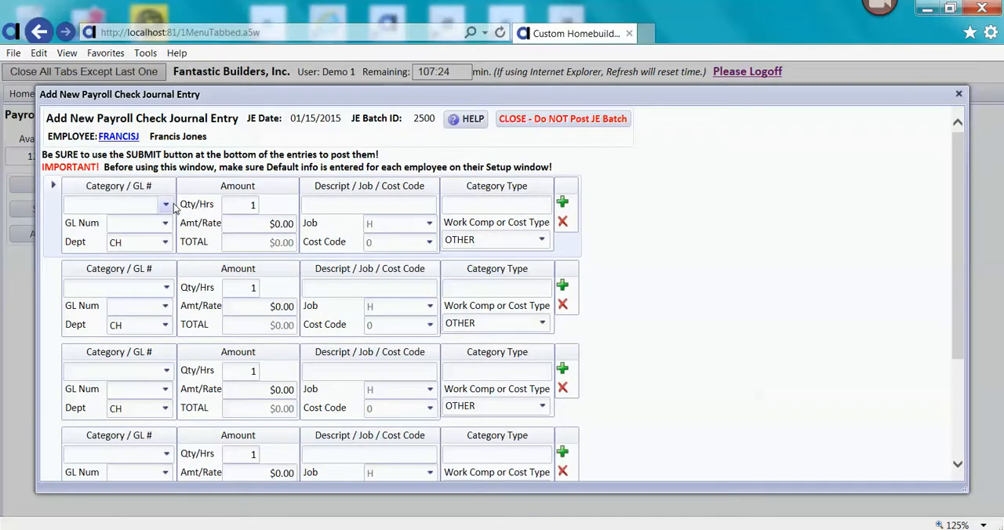
click(166, 205)
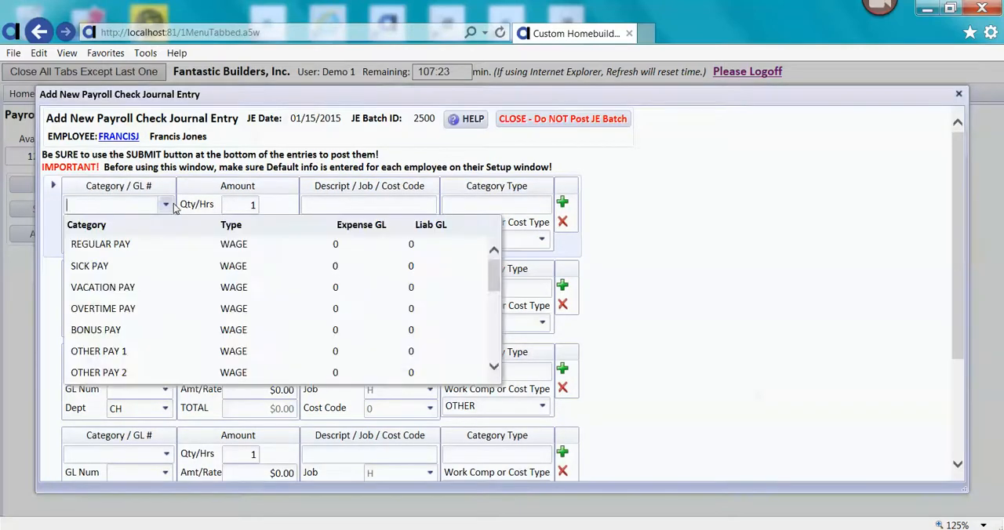
click(161, 245)
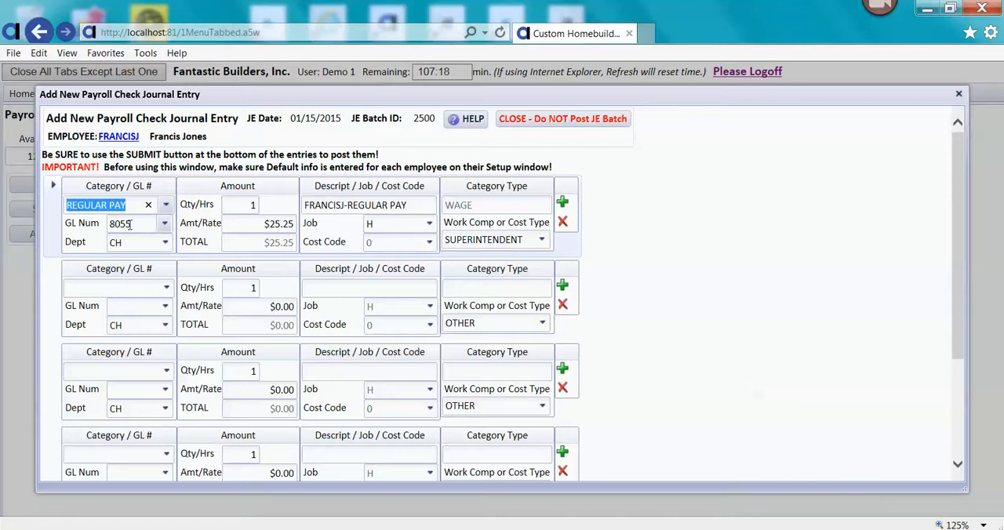
- Review the available GL accounts and payroll categories for the regular pay line
click(165, 226)
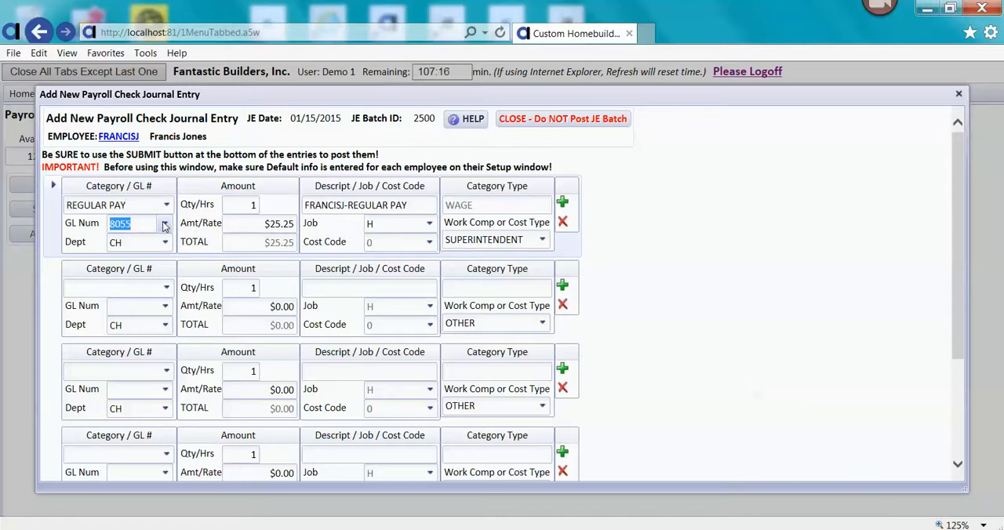
click(116, 206)
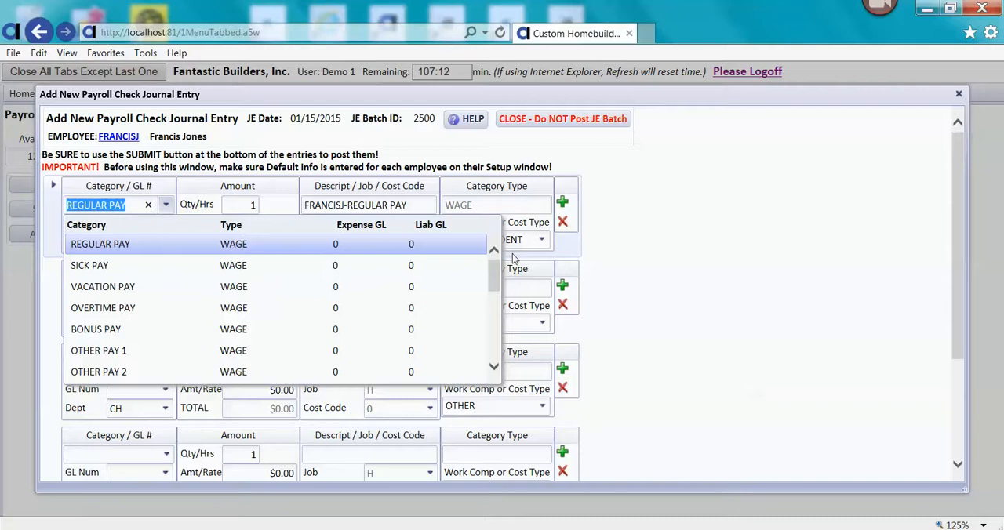
click(659, 237)
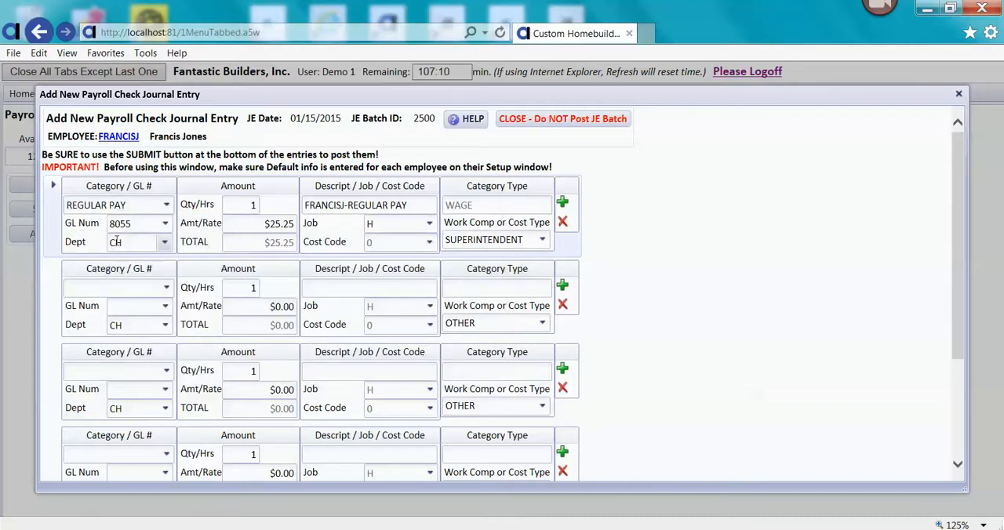
- Set the regular pay line to 40 hours and assign it to job H11RIVER
click(252, 205)
text(40)
key(Tab)
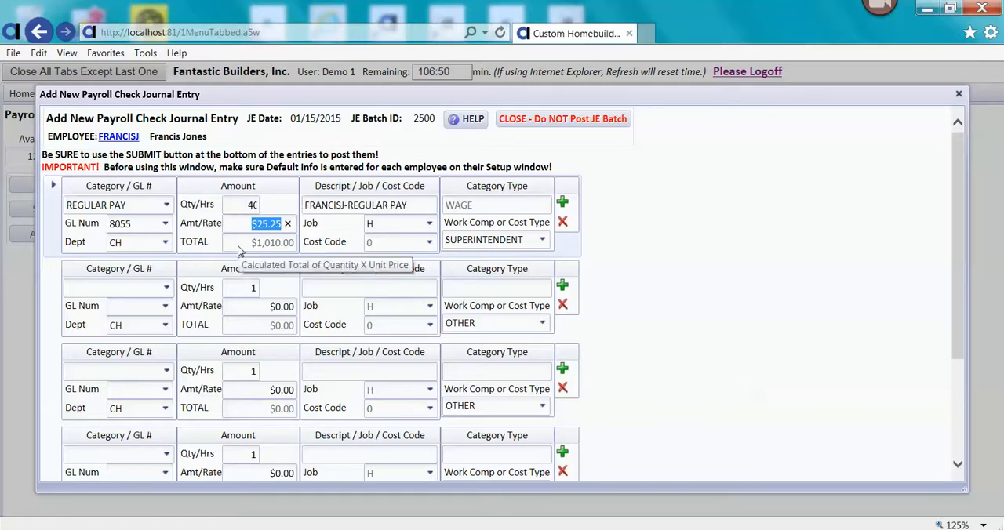
click(430, 225)
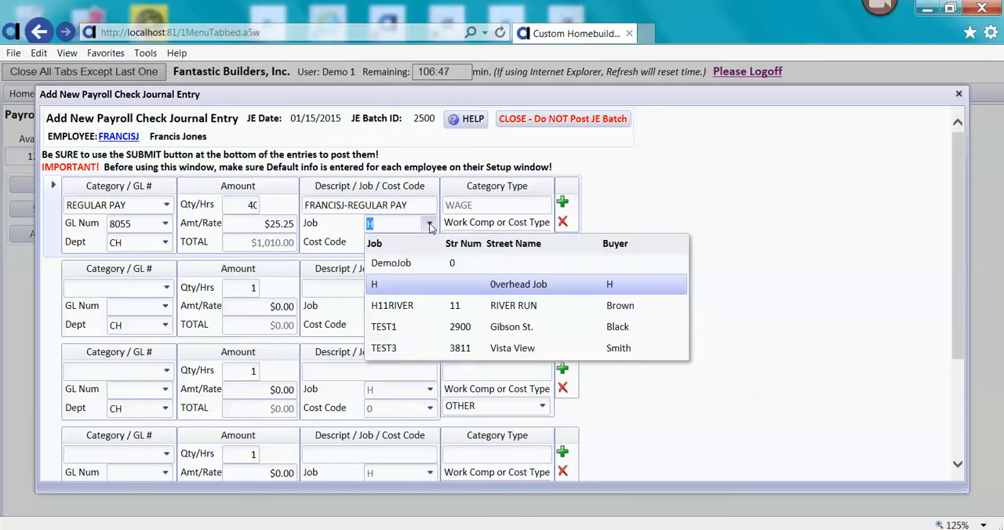
click(413, 306)
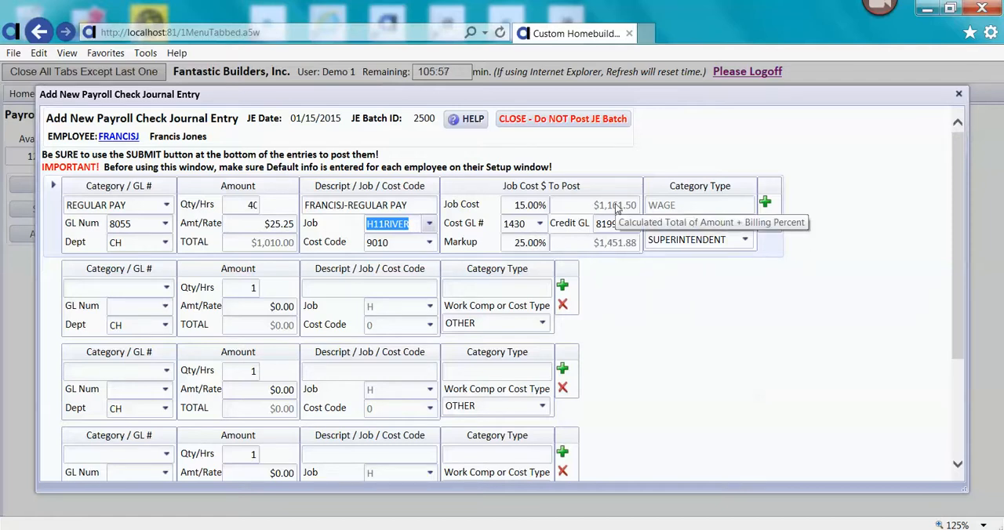
- Fill the second journal entry line with the FEDERAL WH category and an amount of -250
click(169, 290)
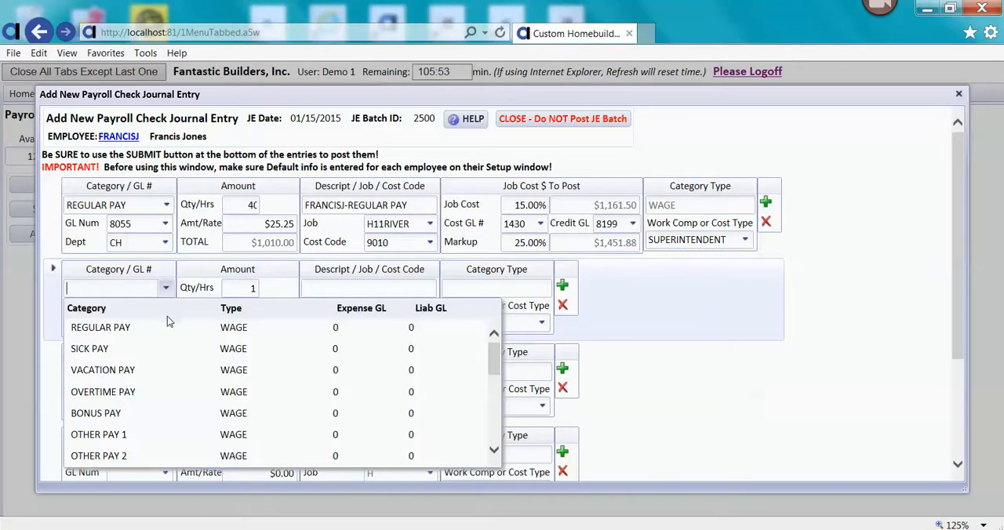
text(fe)
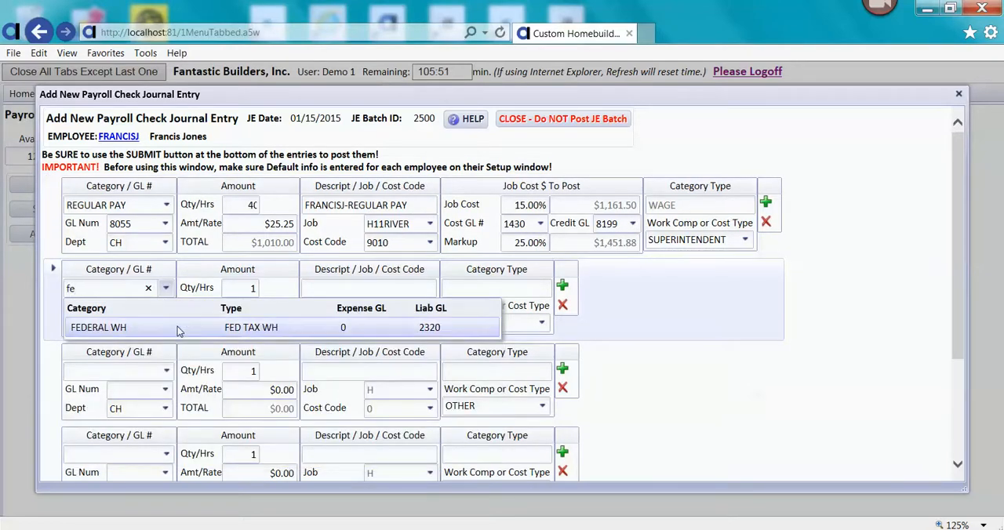
click(179, 328)
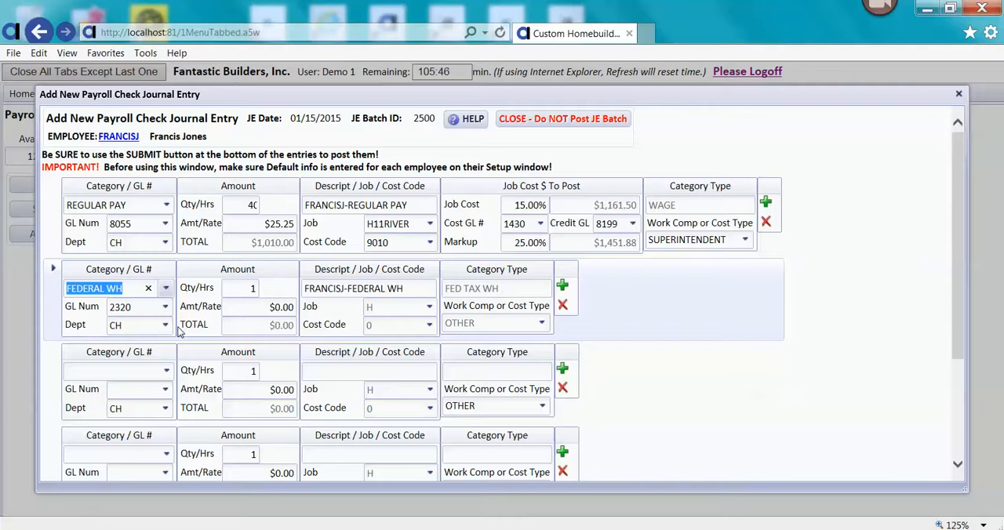
click(250, 309)
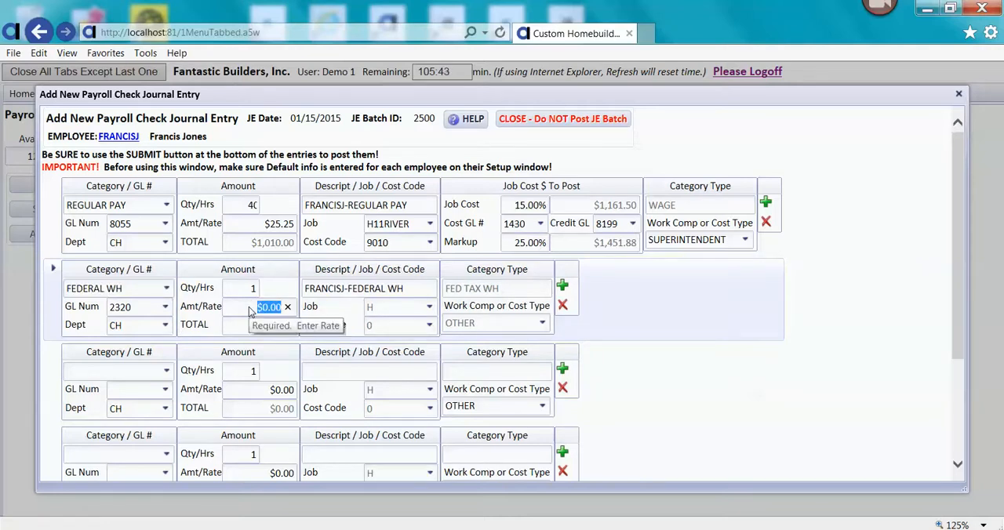
key(BackSpace)
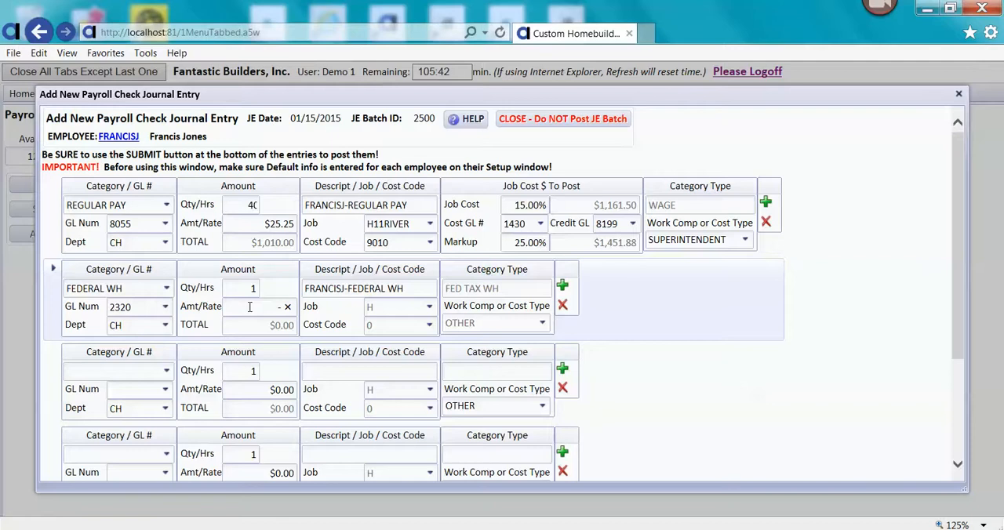
text(-250)
key(Tab)
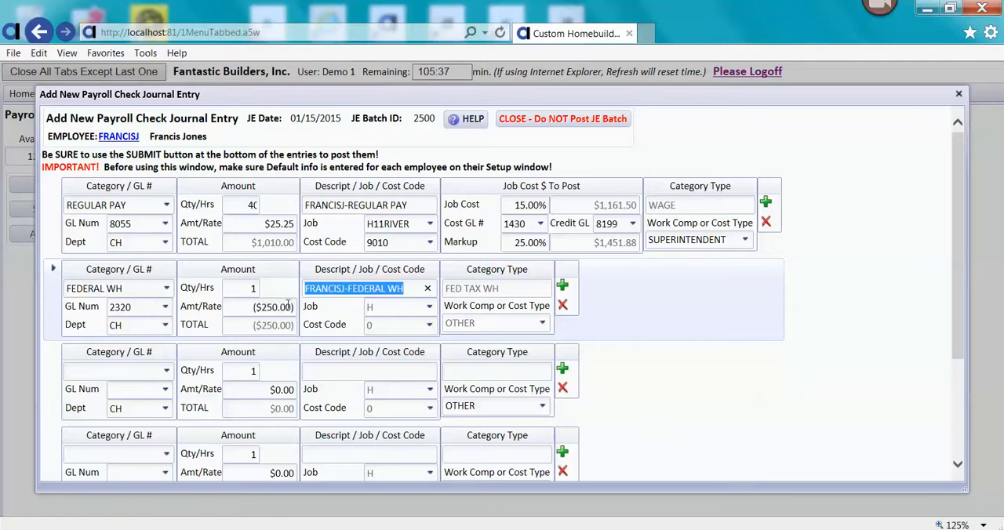
click(167, 309)
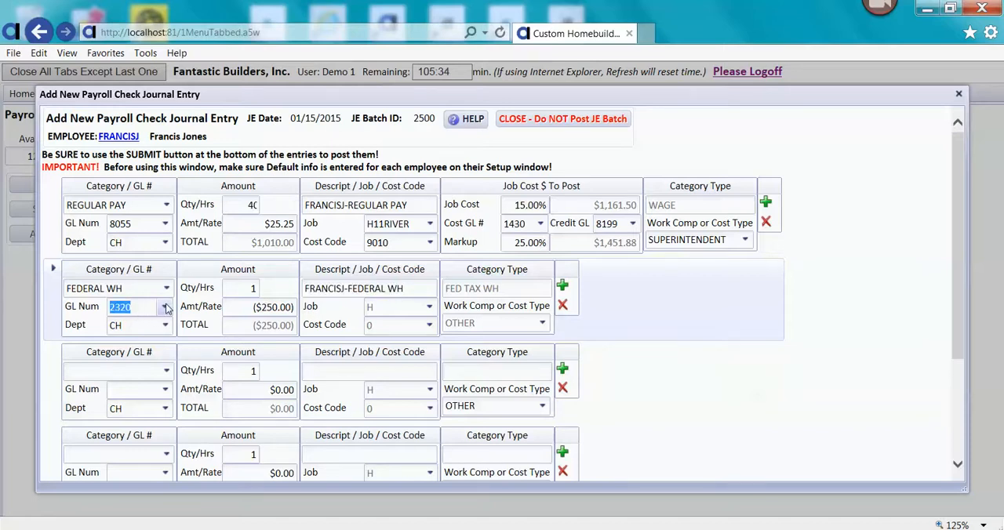
click(695, 375)
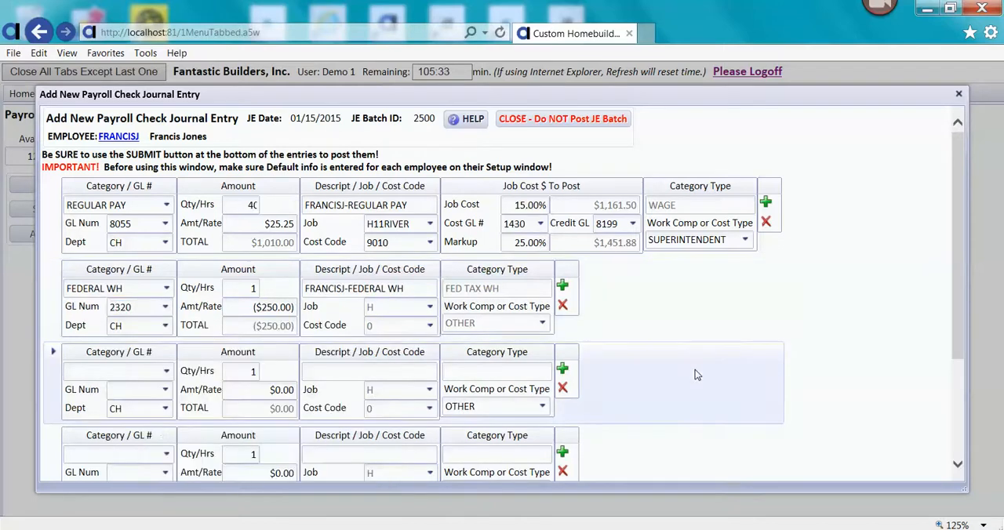
- Select SOCIAL SEC WH as the category of the third journal entry line and set its quantity to .062
click(166, 373)
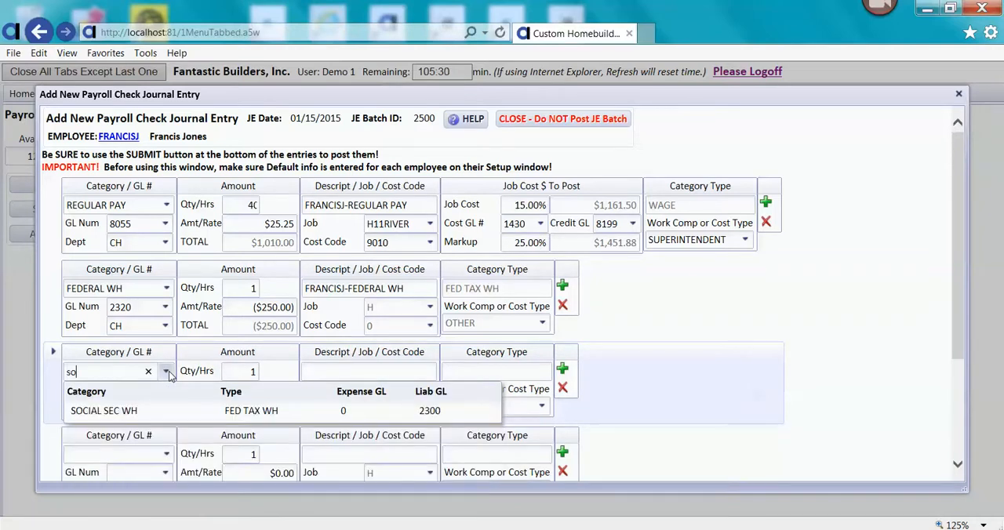
click(165, 411)
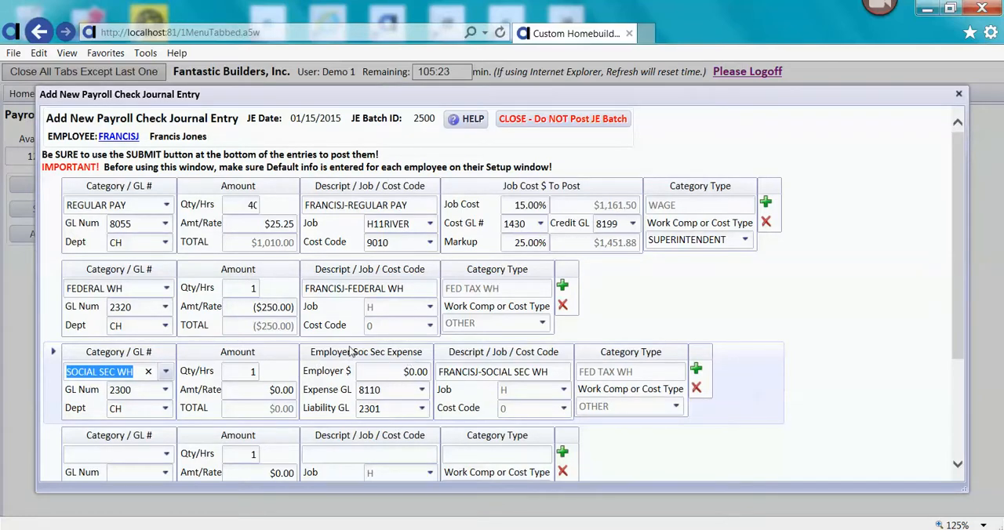
click(263, 374)
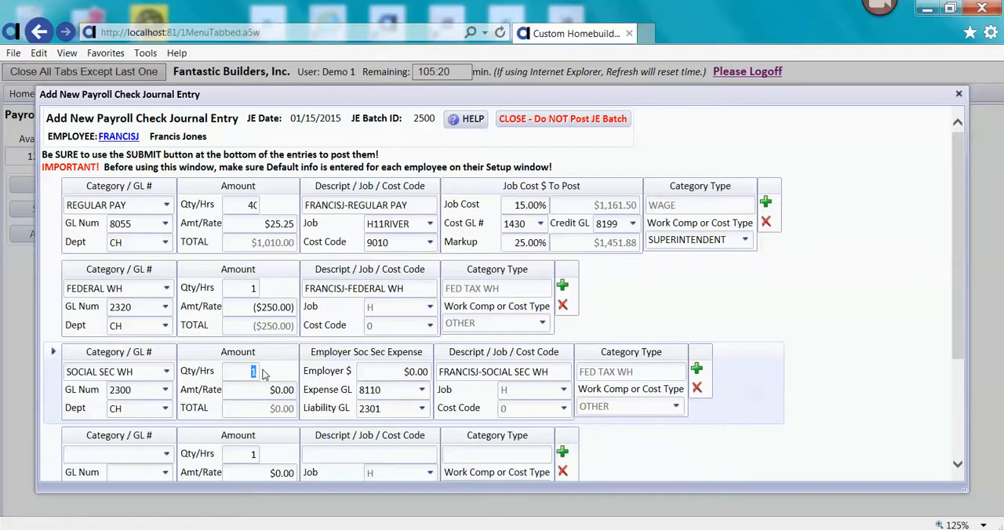
key(Tab)
click(256, 373)
text(.062)
key(Tab)
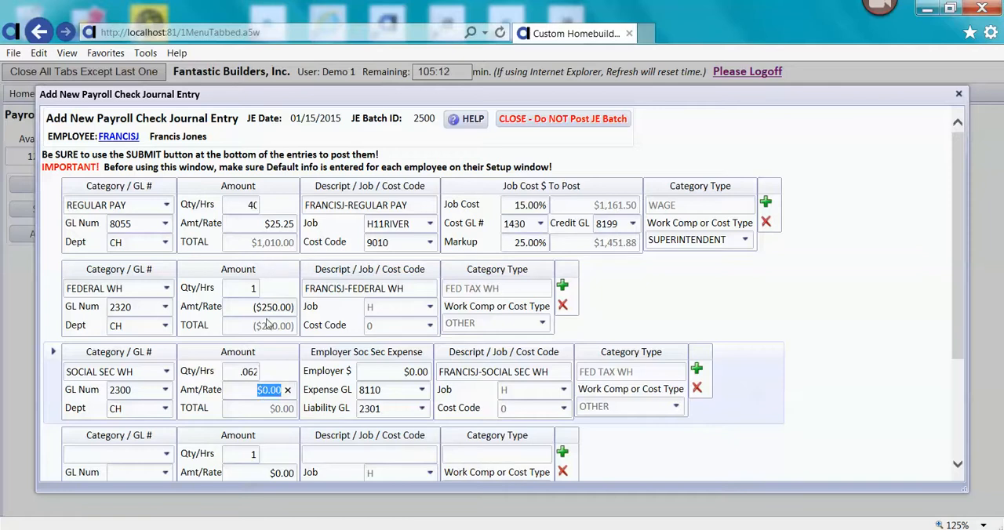
- Try to enter a positive rate of 1010 on the social security withholding line
text(1010)
key(Tab)
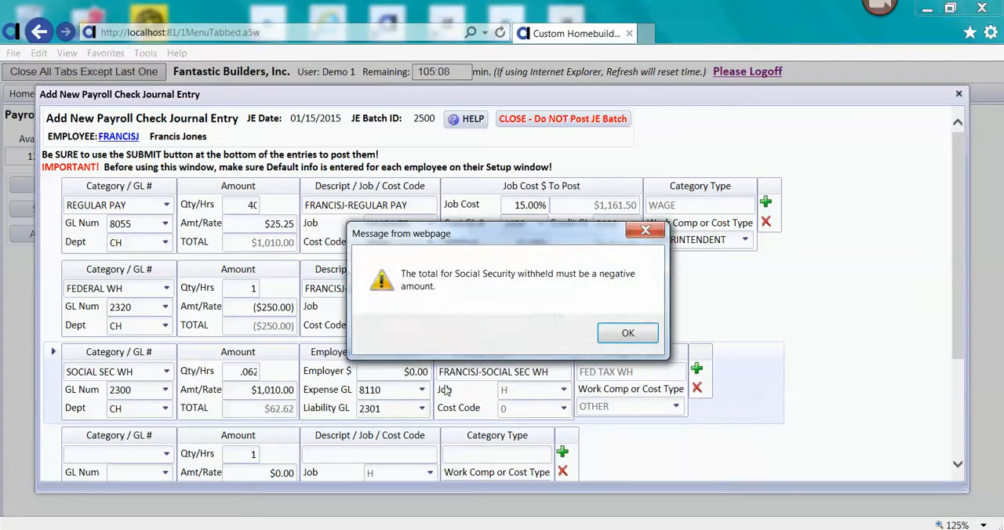
click(617, 335)
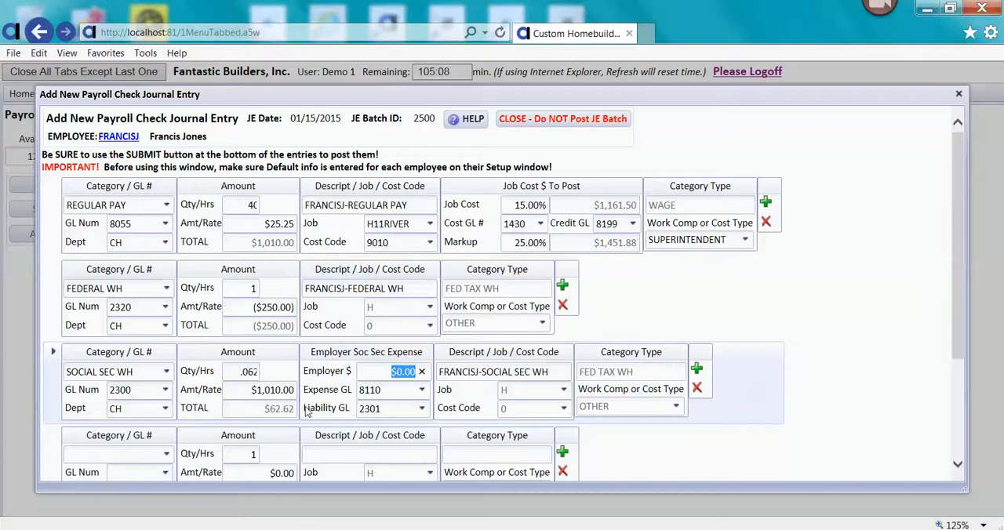
- Set the social security withholding line's rate to -1010
click(244, 391)
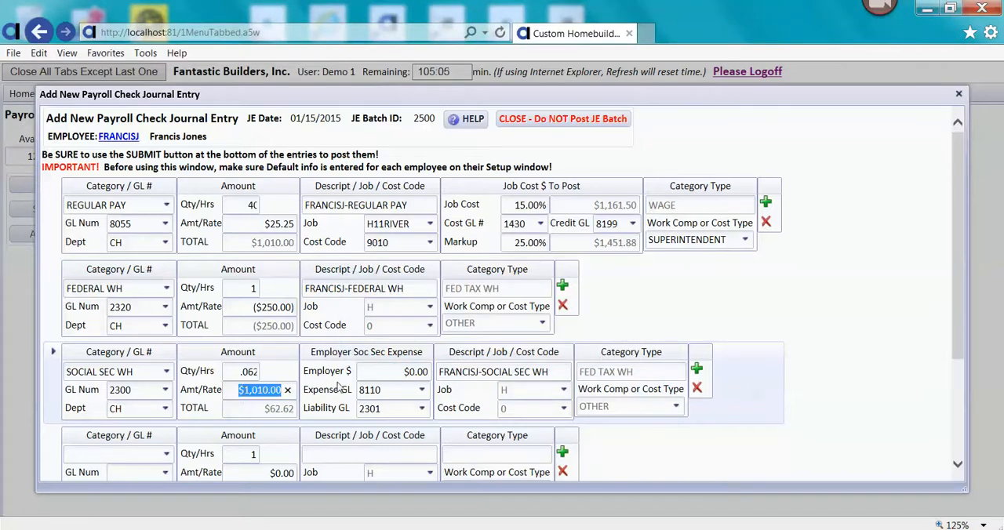
text(-1010)
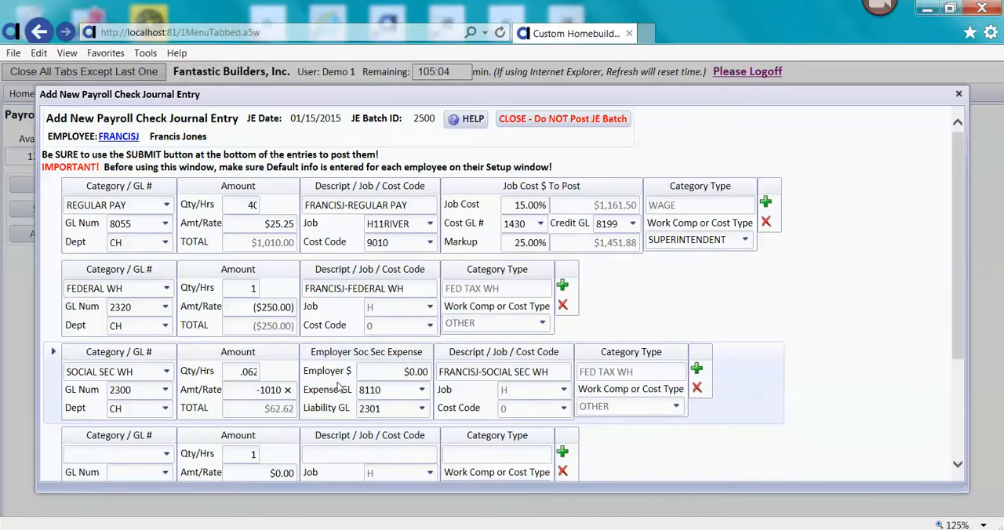
key(Tab)
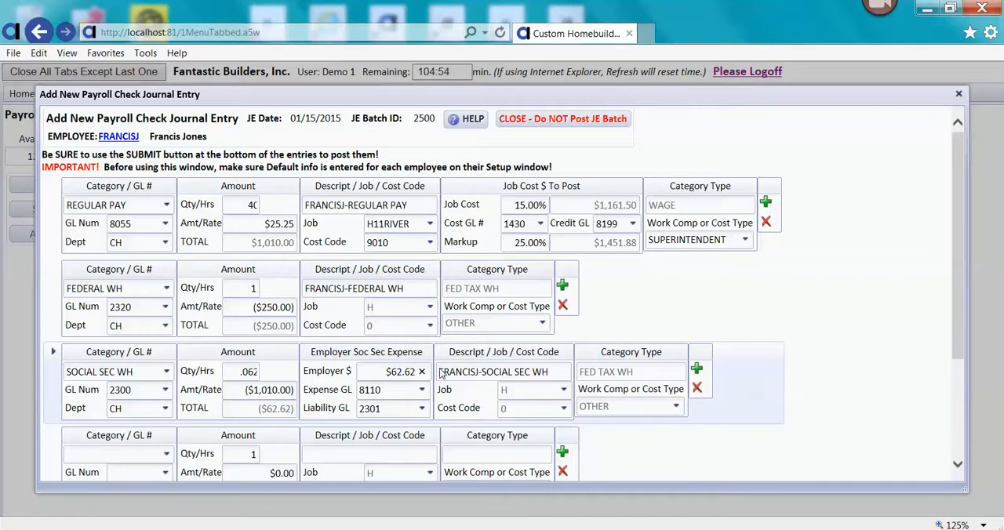
- Review the GL accounts available for the employer's social security expense
click(374, 395)
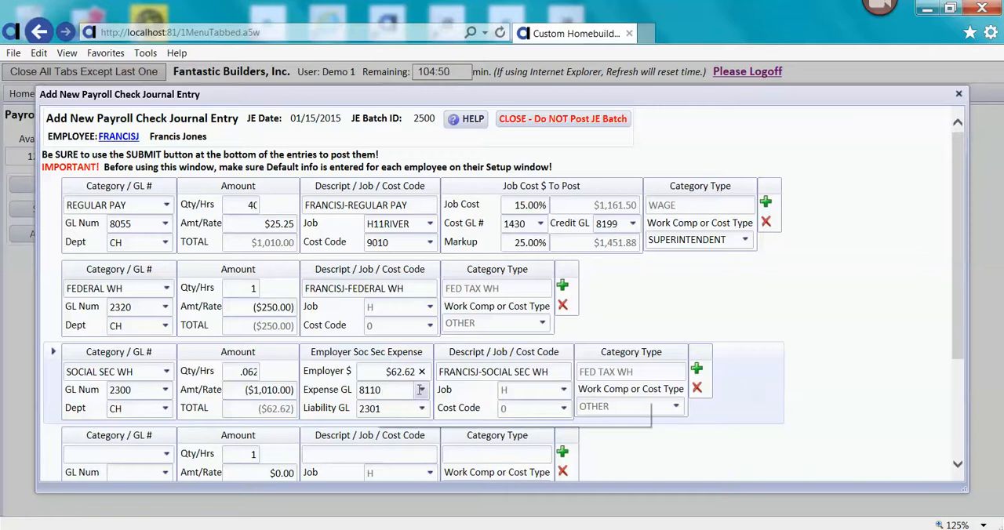
click(422, 393)
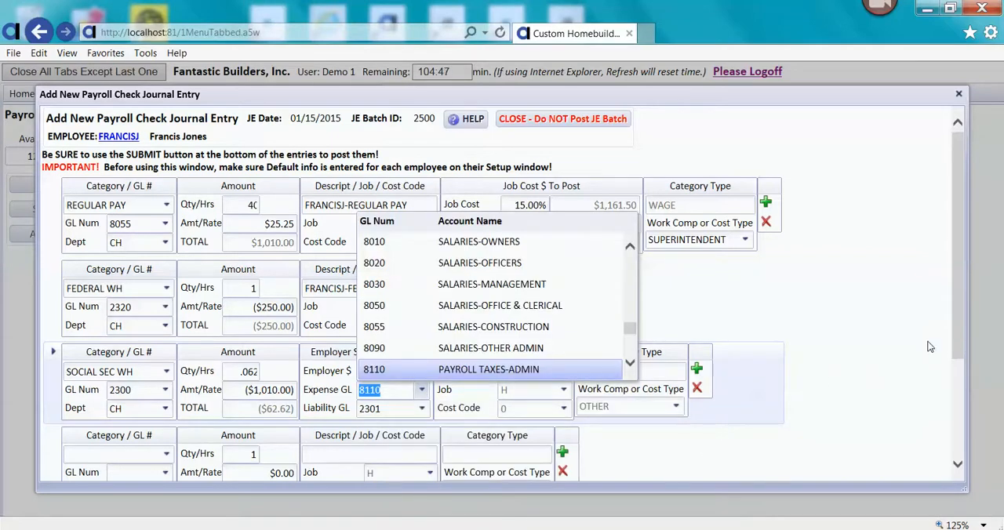
click(852, 343)
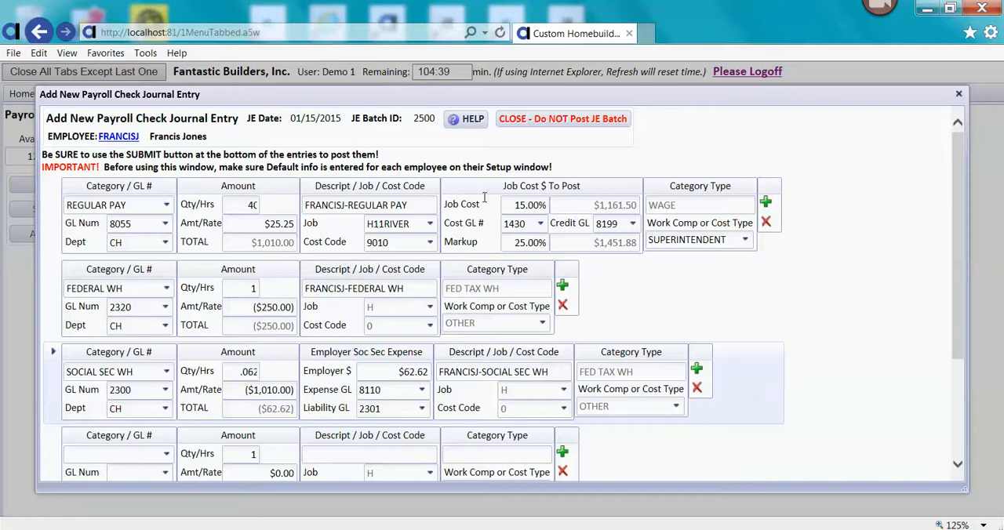
- Replace the regular pay line's description with the employee's first name followed by "-Superintendant Wage"
click(420, 205)
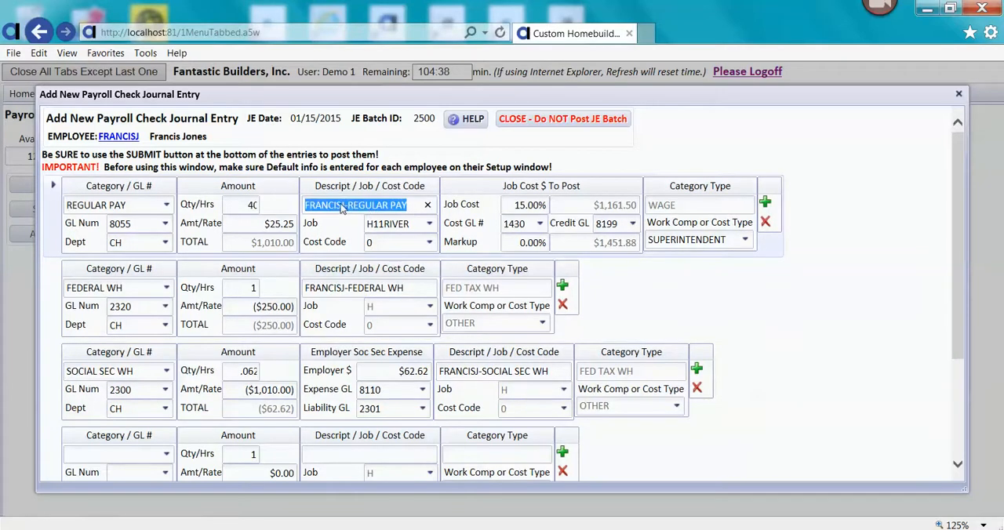
text(FRA)
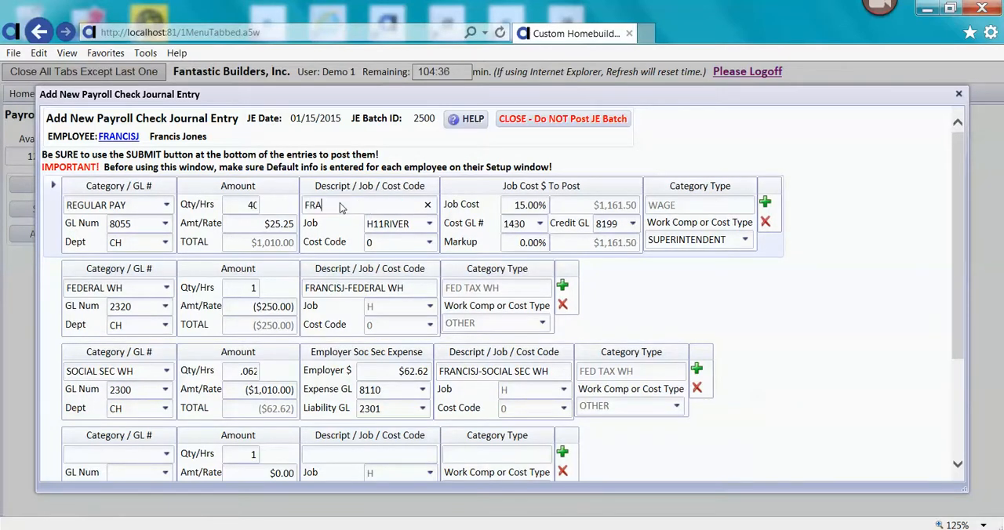
text(NCISJ-Framing Labor)
key(BackSpace)
key(BackSpace)
key(BackSpace)
key(BackSpace)
key(BackSpace)
key(BackSpace)
key(BackSpace)
key(BackSpace)
key(BackSpace)
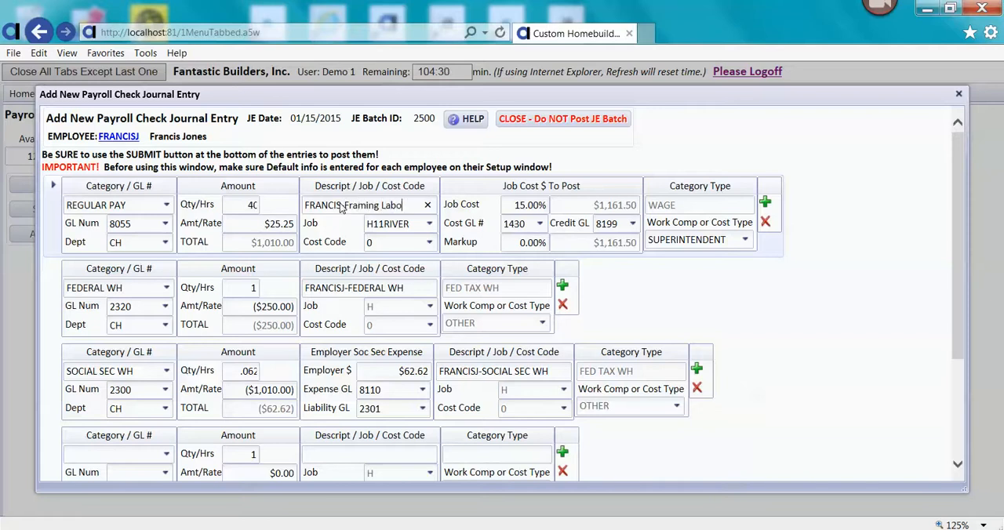
key(BackSpace)
key(BackSpace)
key(BackSpace)
key(BackSpace)
text(Superintendant Wage)
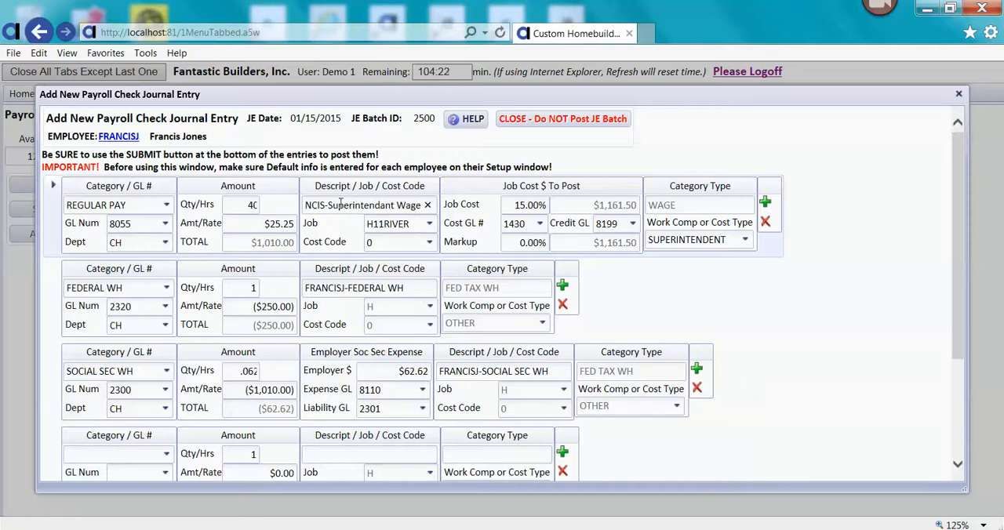
click(656, 293)
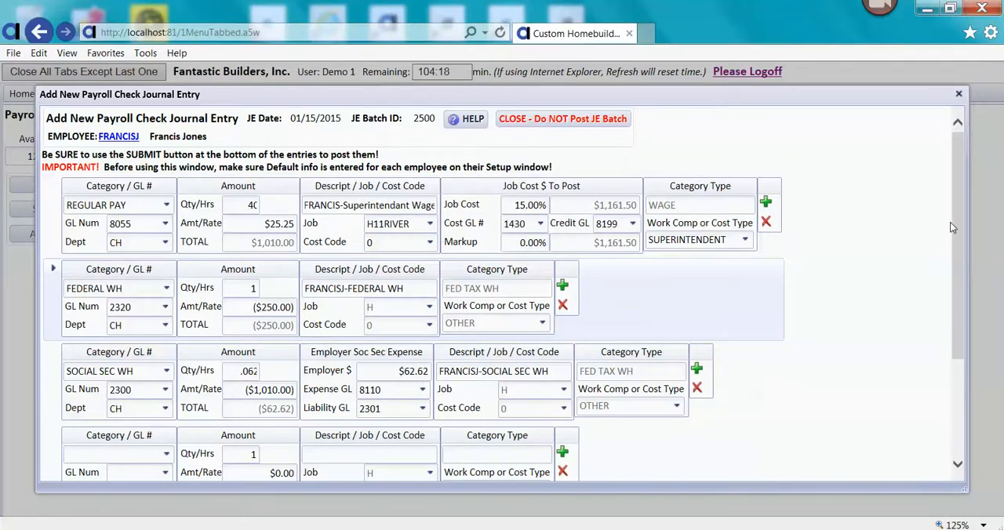
- Select MEDICARE WH as the category of the fourth journal entry line
drag(959, 229, 954, 316)
click(164, 328)
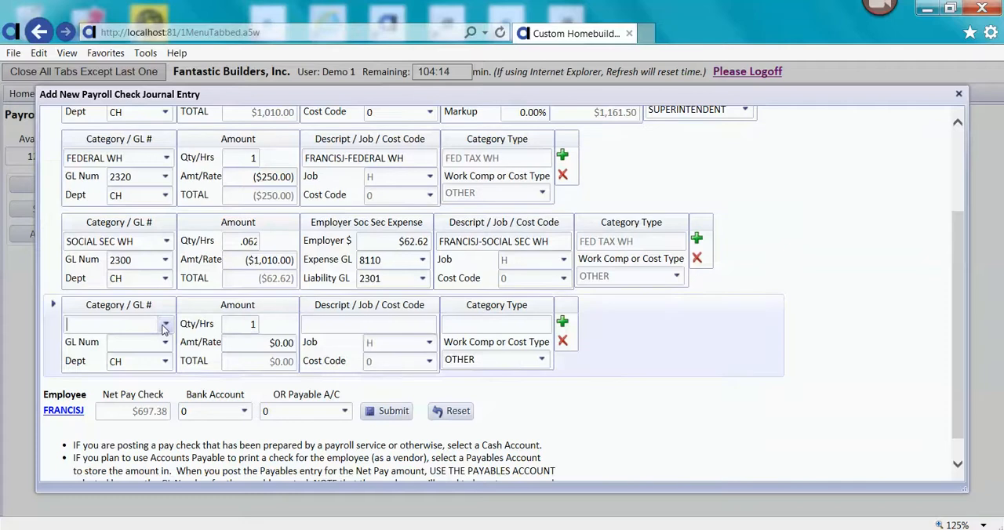
text(m)
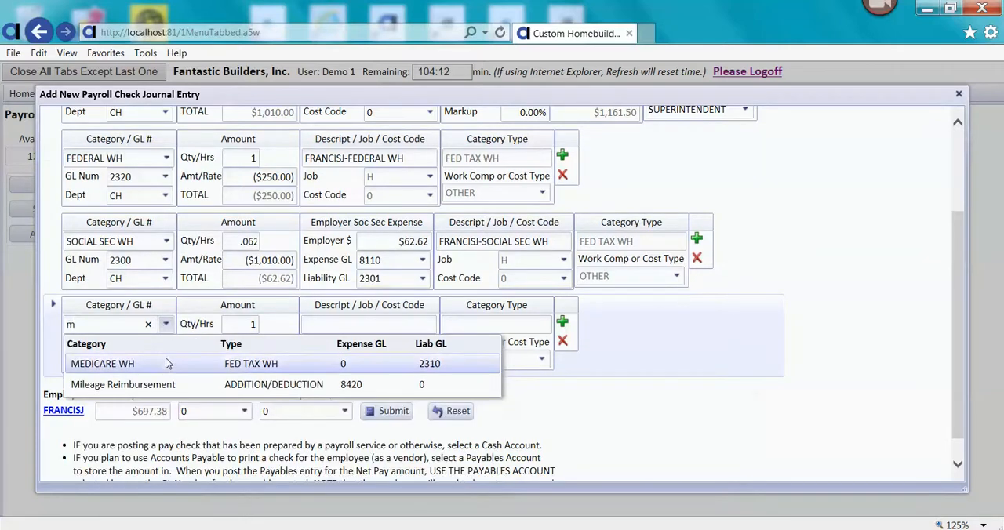
click(168, 363)
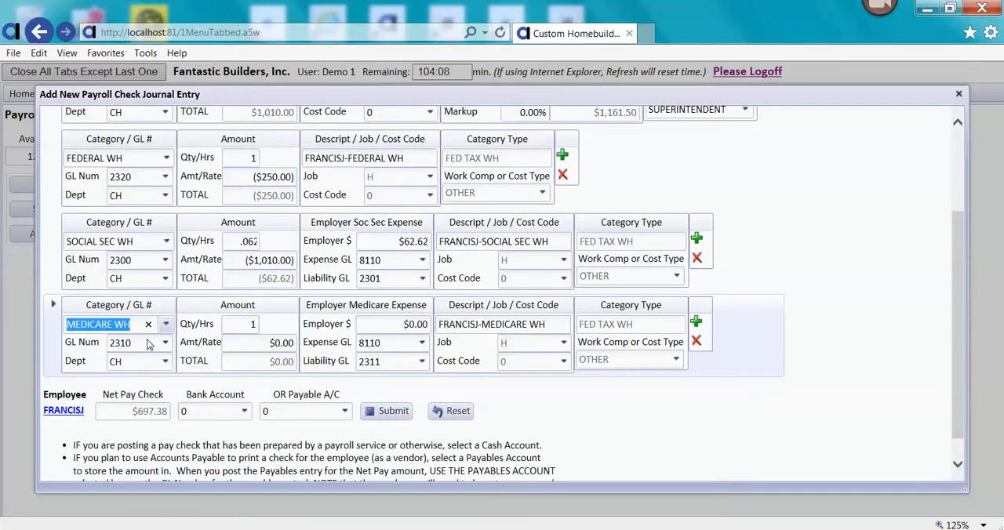
- Set the Medicare withholding line's quantity to .0145 and its rate to -1010
click(259, 327)
text(.)
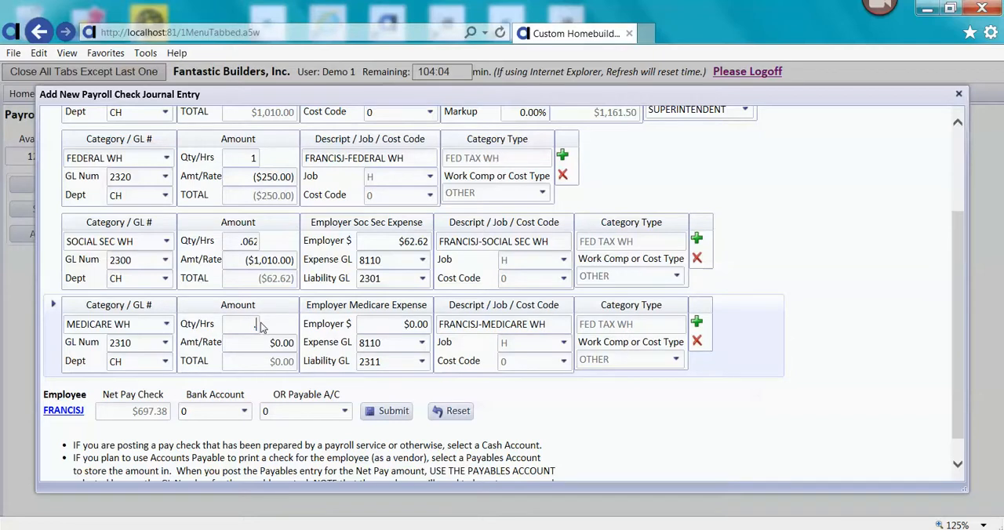
text(0145)
key(Tab)
text(-1010)
key(Tab)
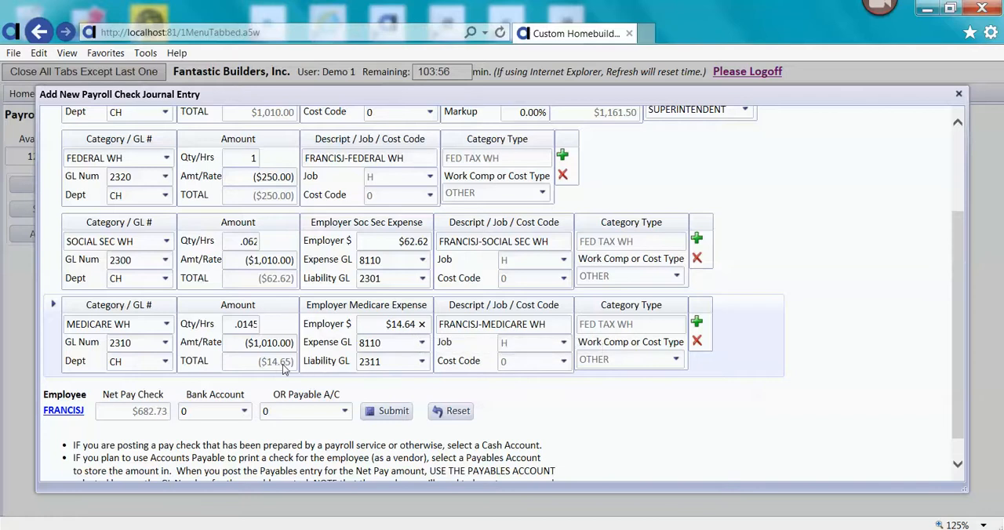
- Set the Medicare withholding line's quantity to 1 and its amount to -14.64
click(248, 324)
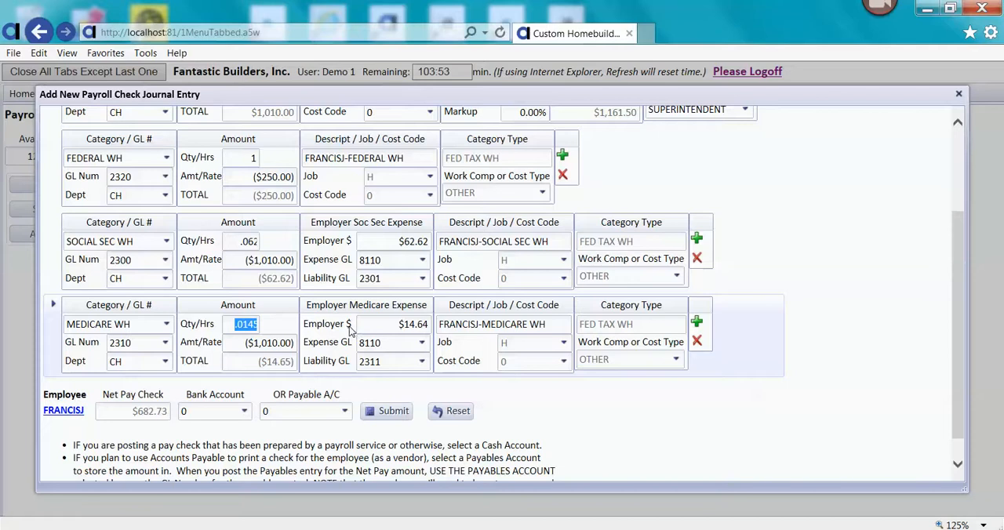
text(1)
drag(312, 341, 261, 351)
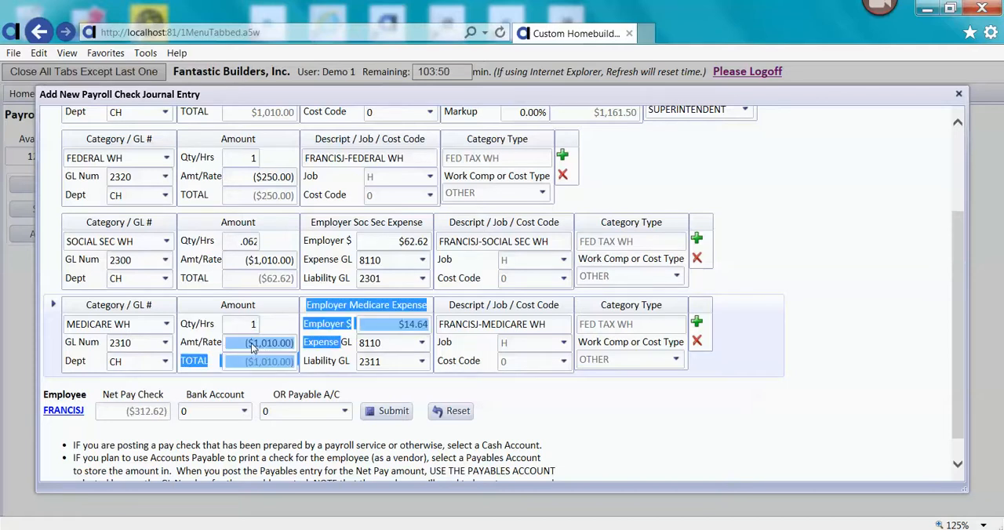
click(243, 343)
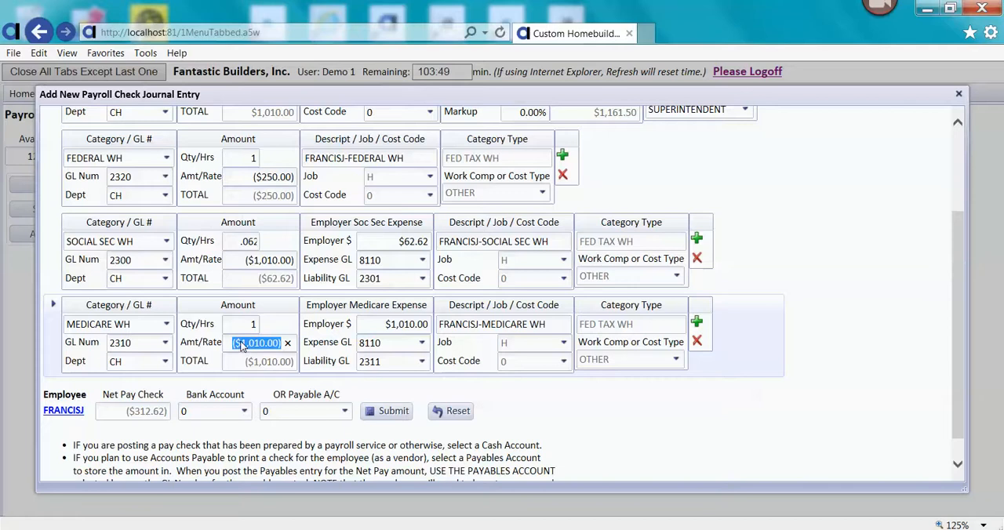
text(-14.64)
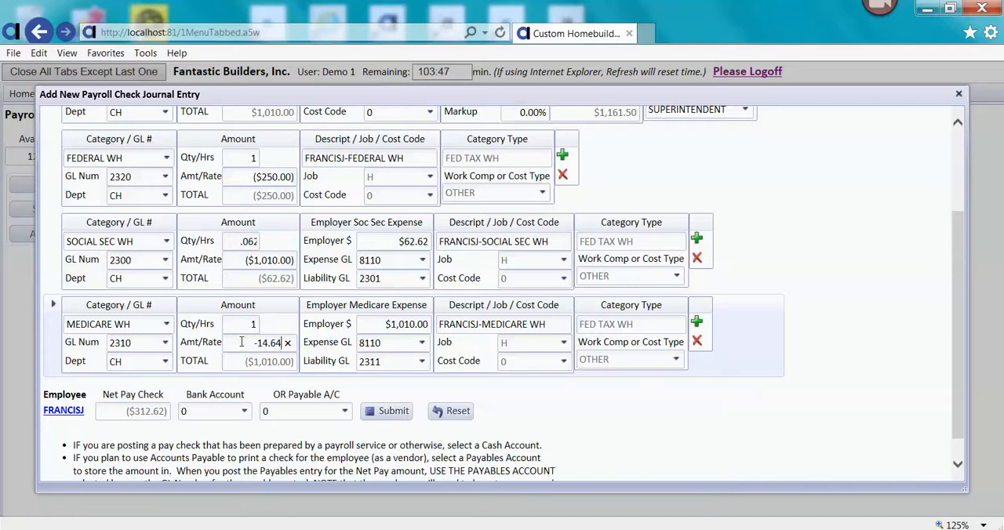
key(Tab)
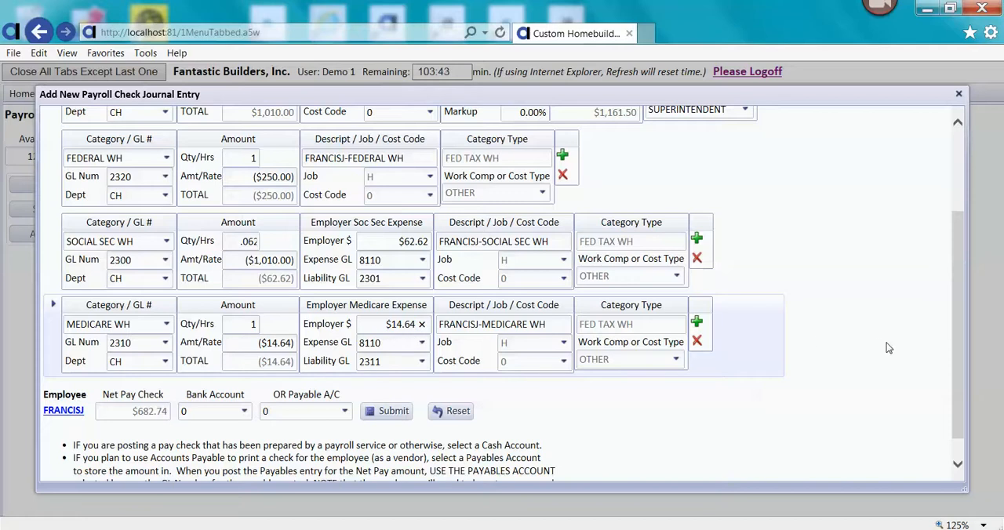
- Choose cash account 1020, CASH-CONSTRUCTION CHECKING, as the bank account for the net pay check
scroll(704, 375, down, 1)
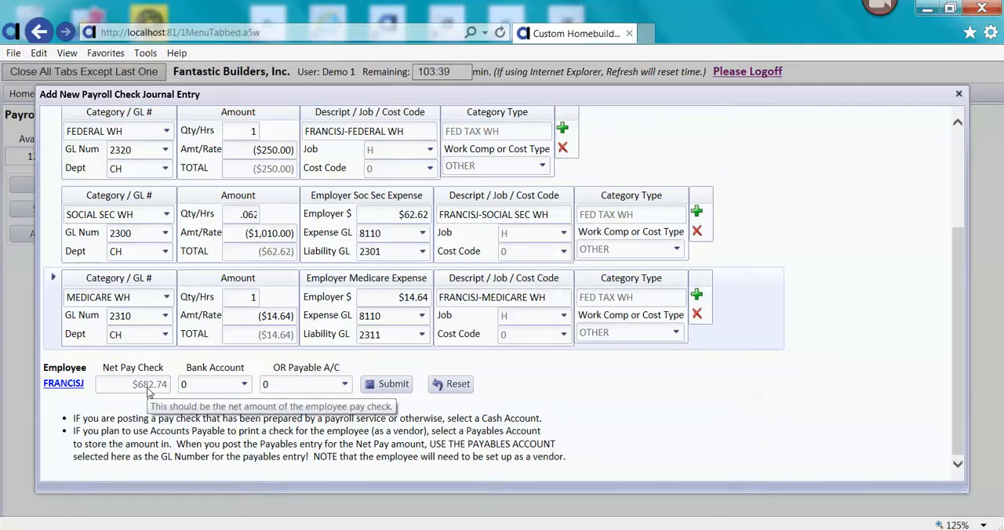
click(244, 385)
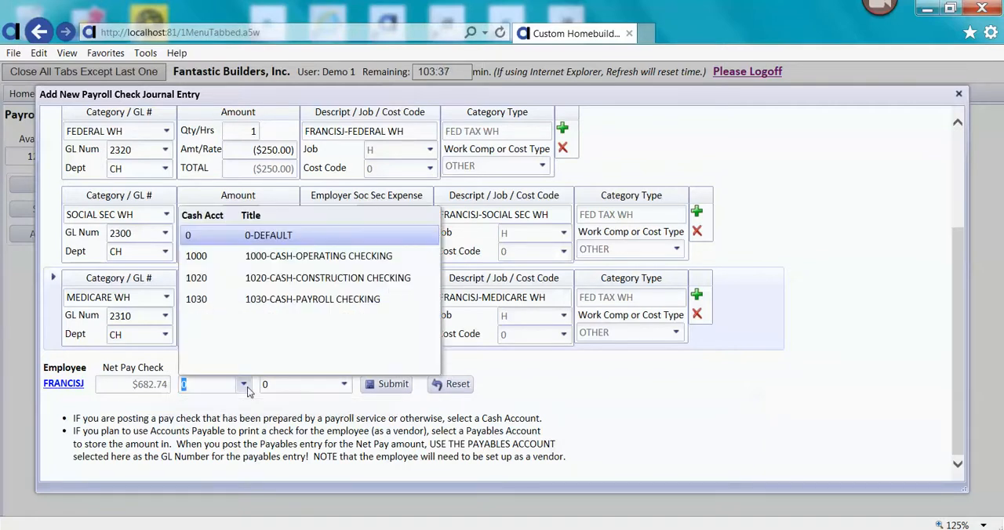
click(273, 283)
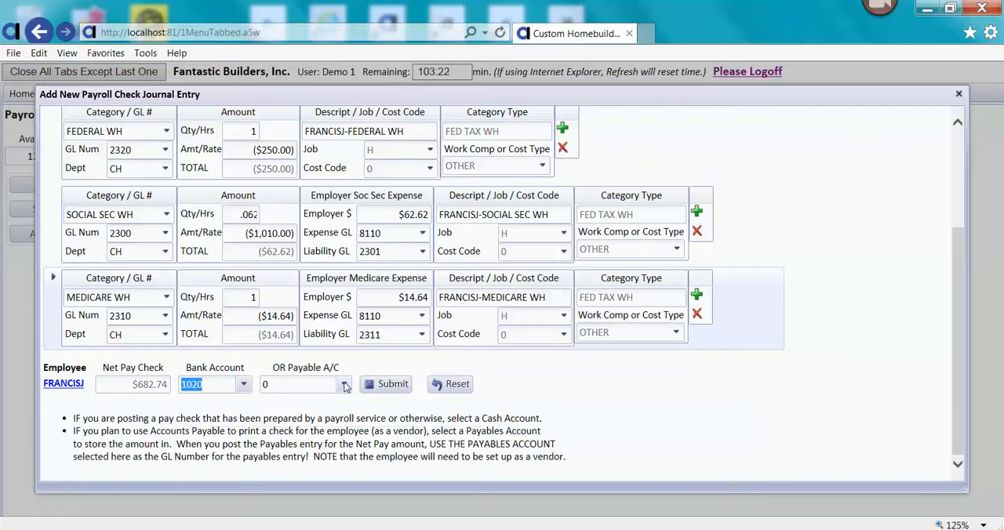
- Review the payable accounts available as an alternative for the net pay amount
click(345, 385)
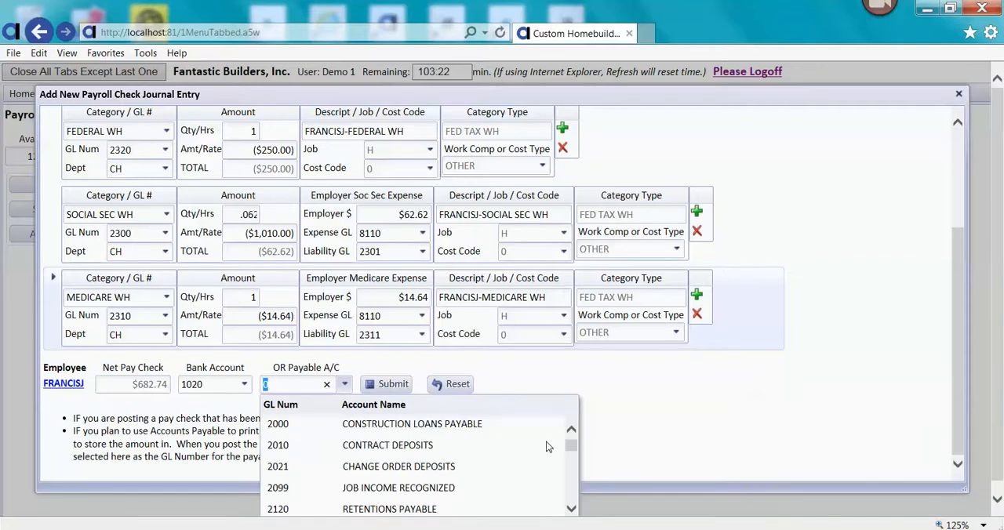
scroll(569, 465, down, 3)
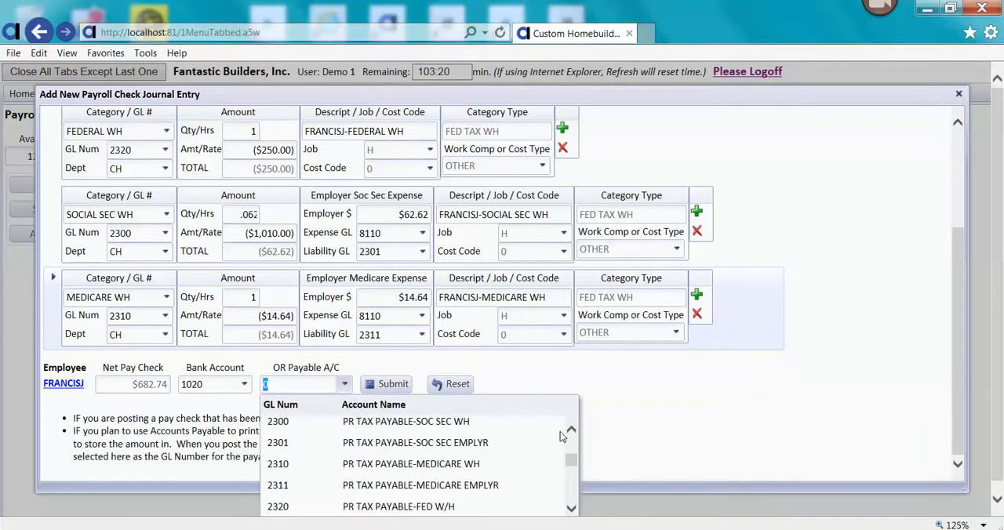
click(536, 381)
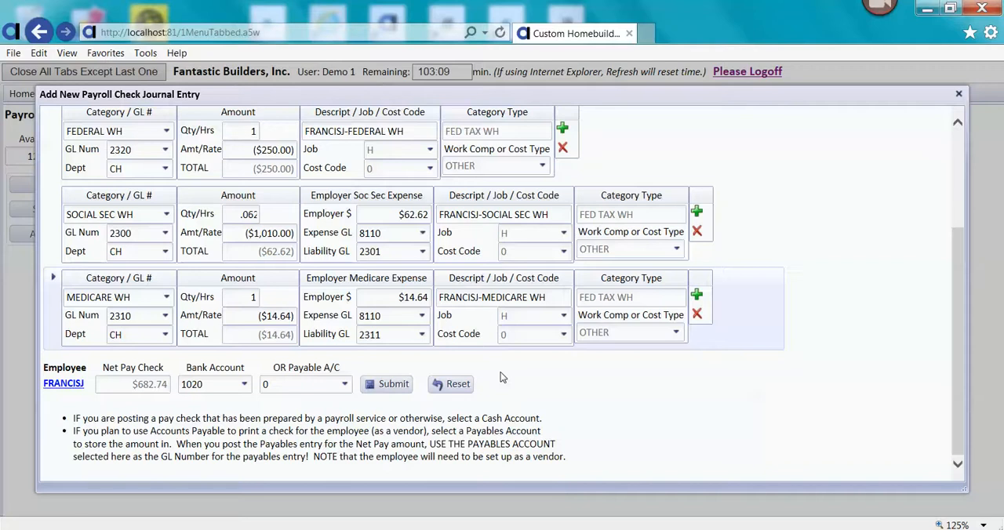
- Try to submit the payroll check journal entry, then return to the regular pay line
click(394, 386)
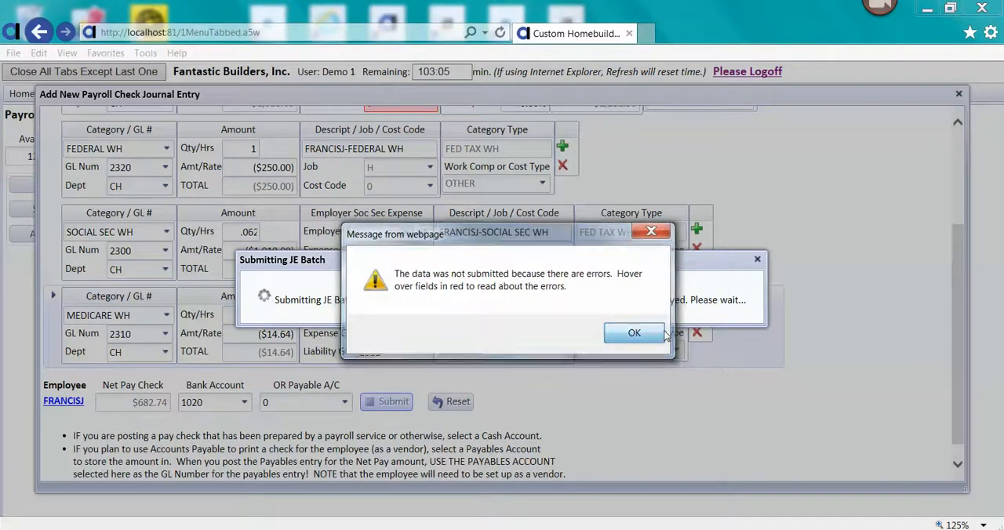
click(636, 332)
drag(962, 333, 955, 232)
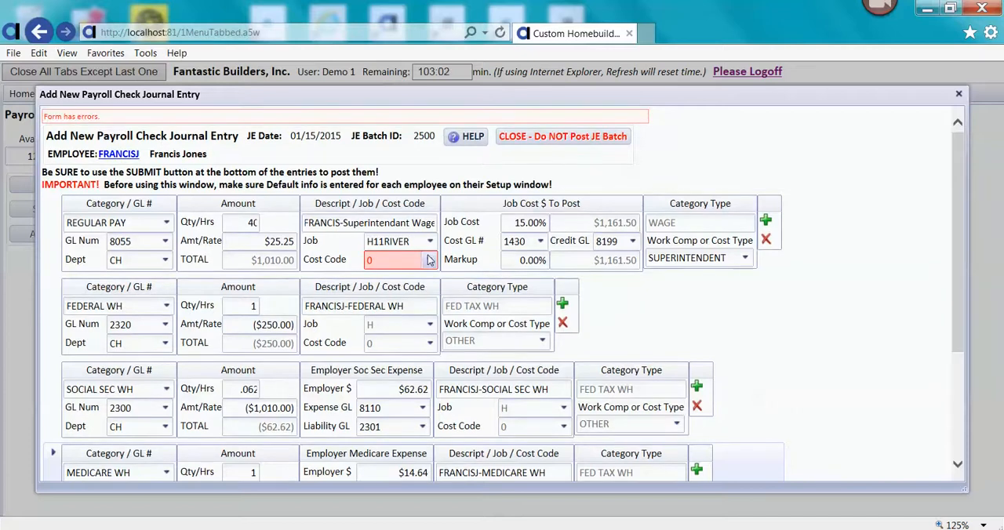
- Assign cost code 9010, Superintendents, to the regular pay line for job H11RIVER
click(430, 262)
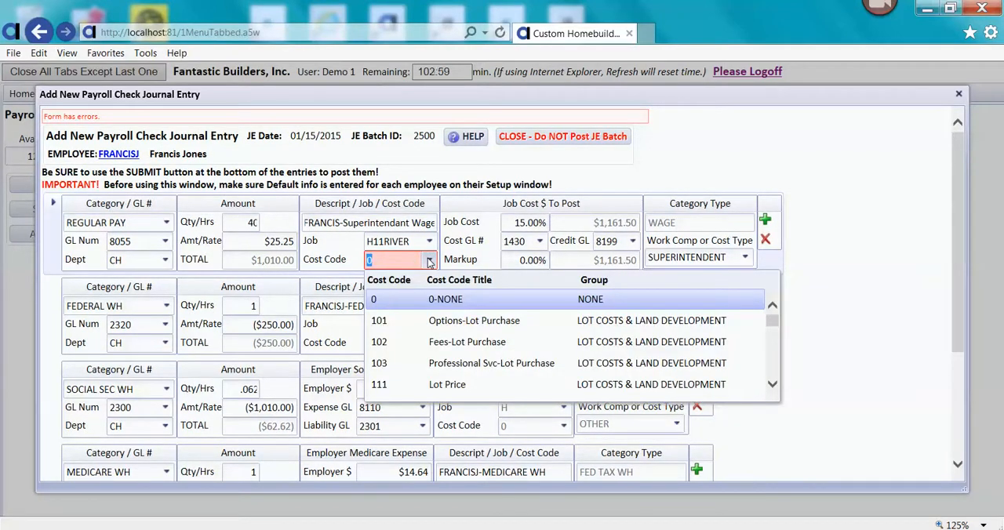
text(9)
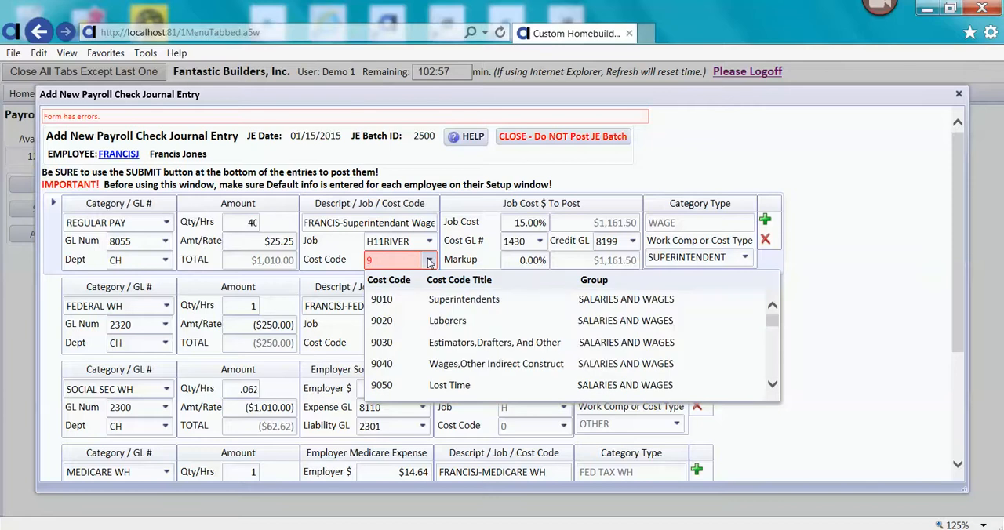
click(442, 301)
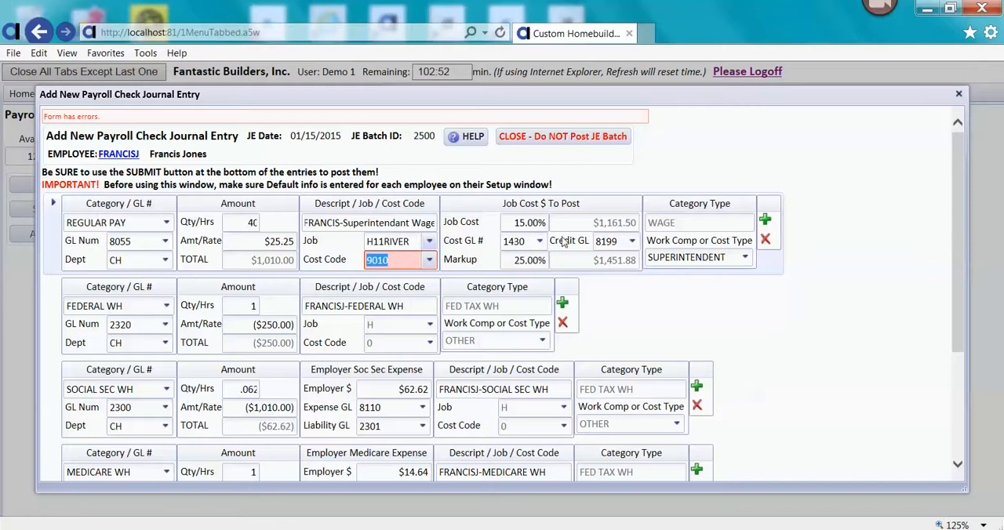
- Submit the payroll check journal entry, acknowledge the posting notice and close the pay check entry form
click(964, 229)
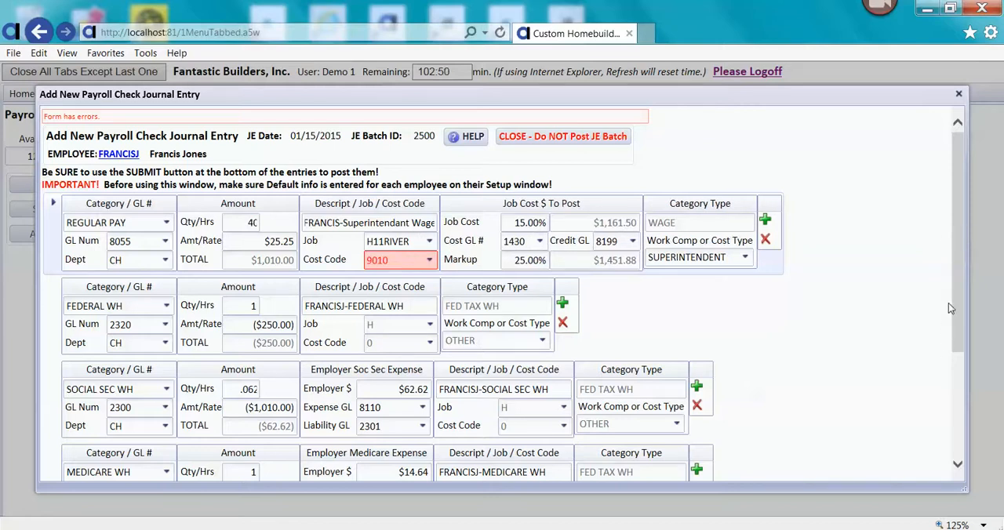
scroll(948, 303, down, 3)
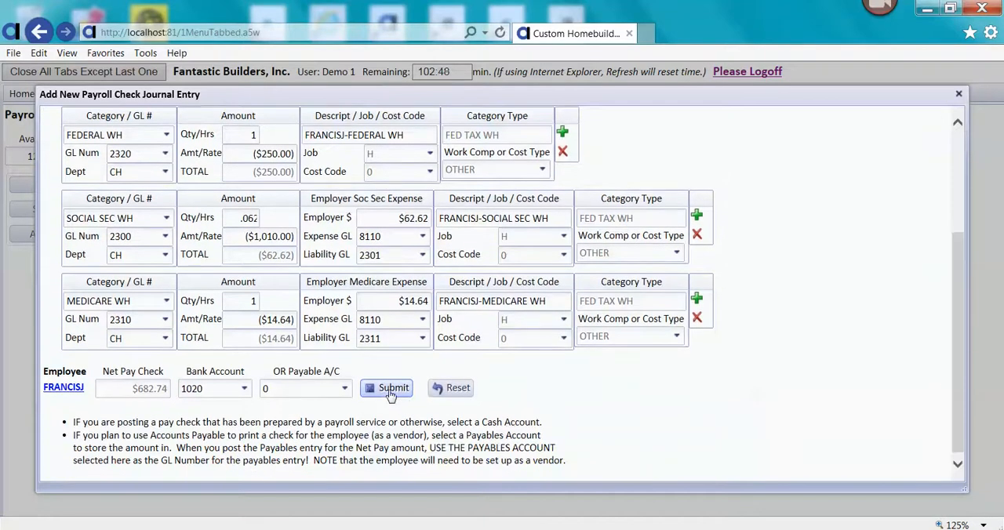
click(390, 395)
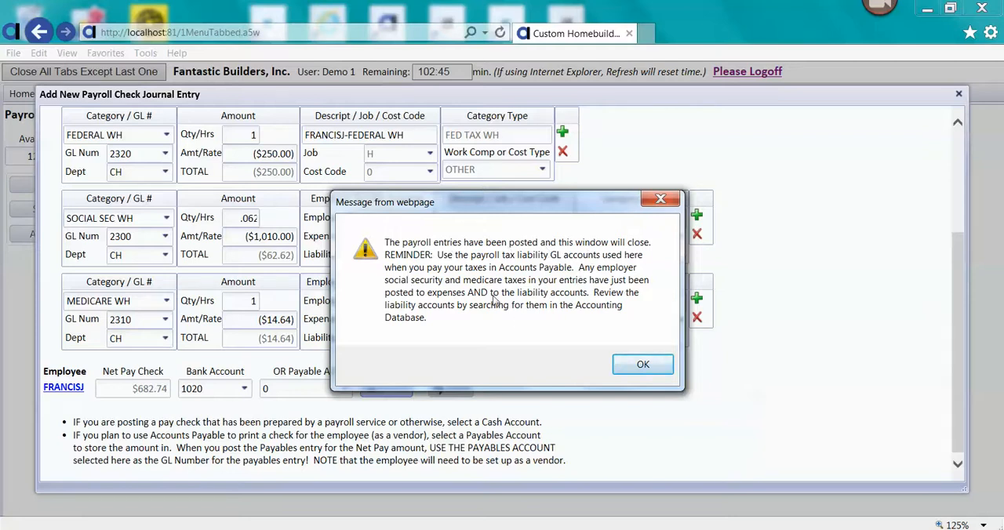
click(643, 366)
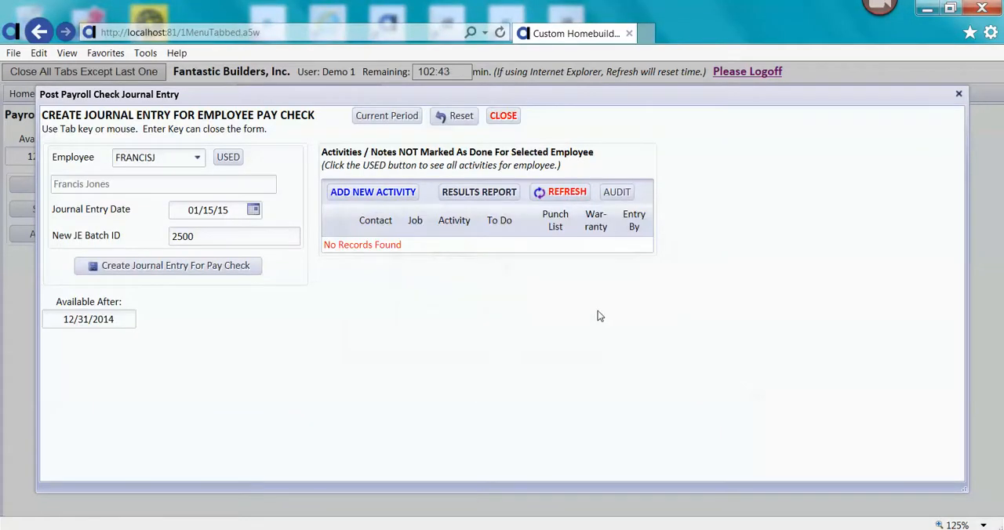
click(504, 115)
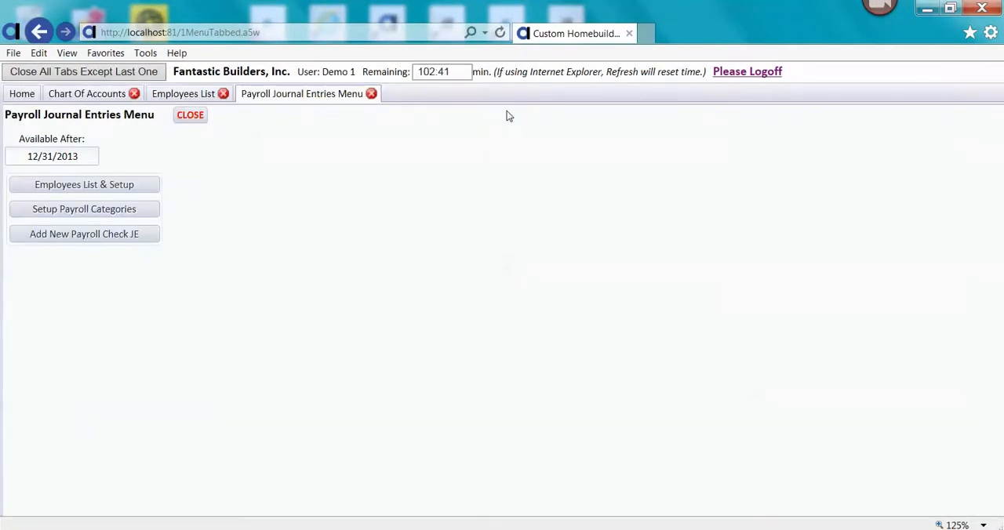
- Search the Actual Job Costs Database for all costs of job H11RIVER
click(15, 95)
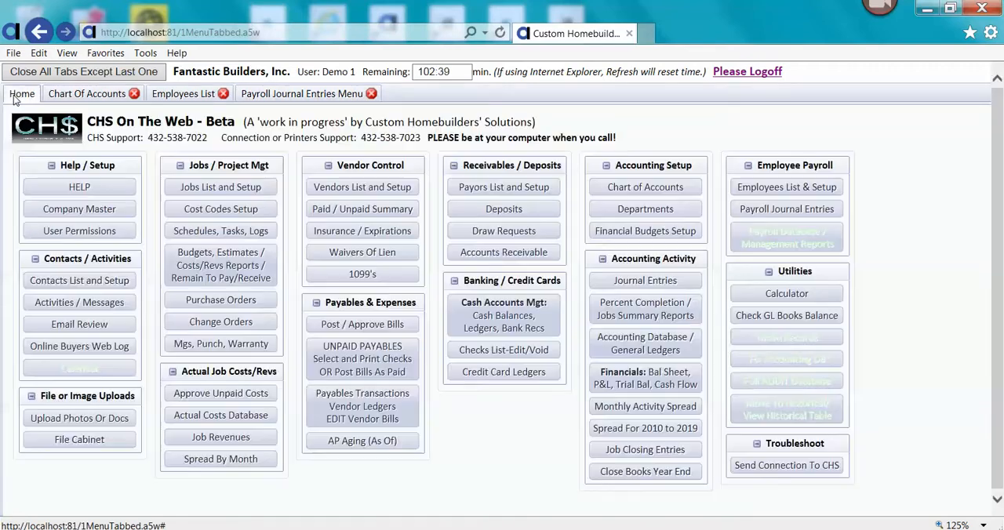
click(247, 417)
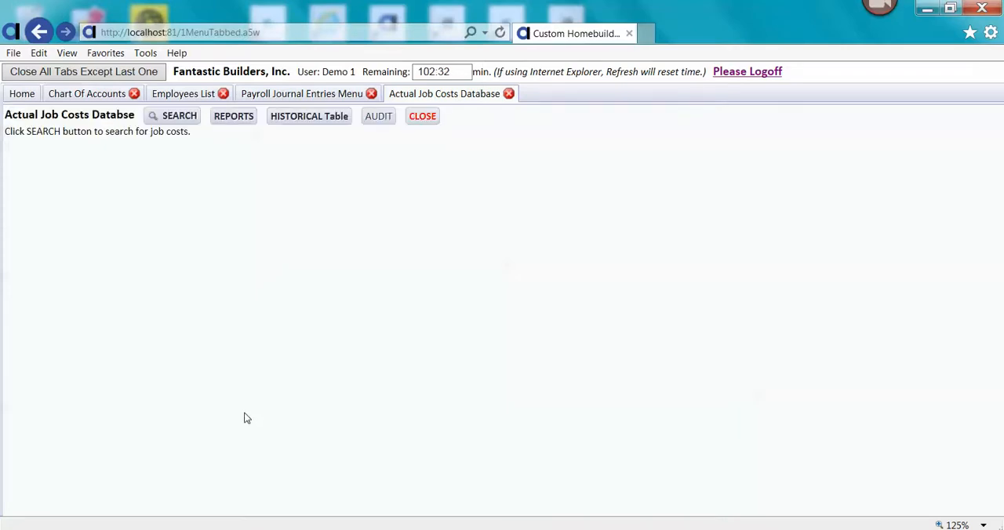
click(188, 124)
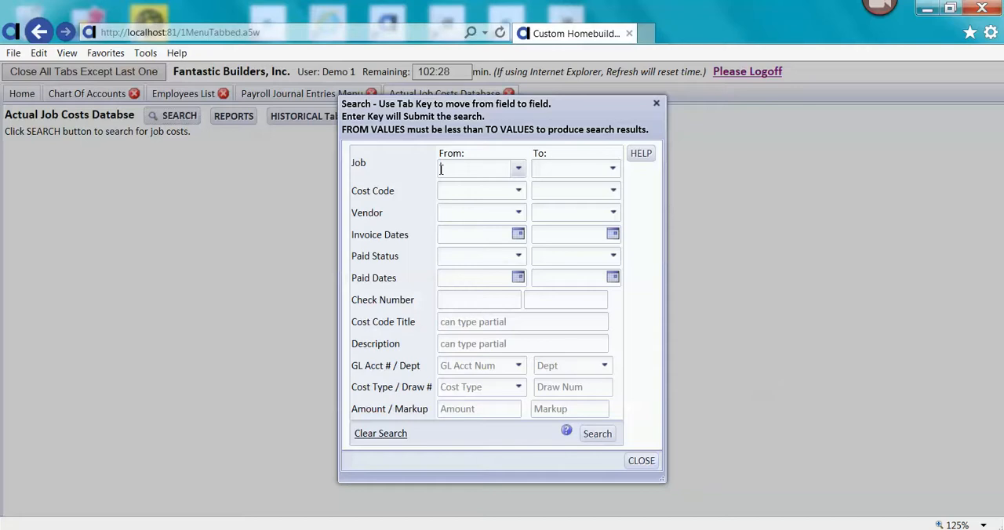
click(441, 169)
text(h11)
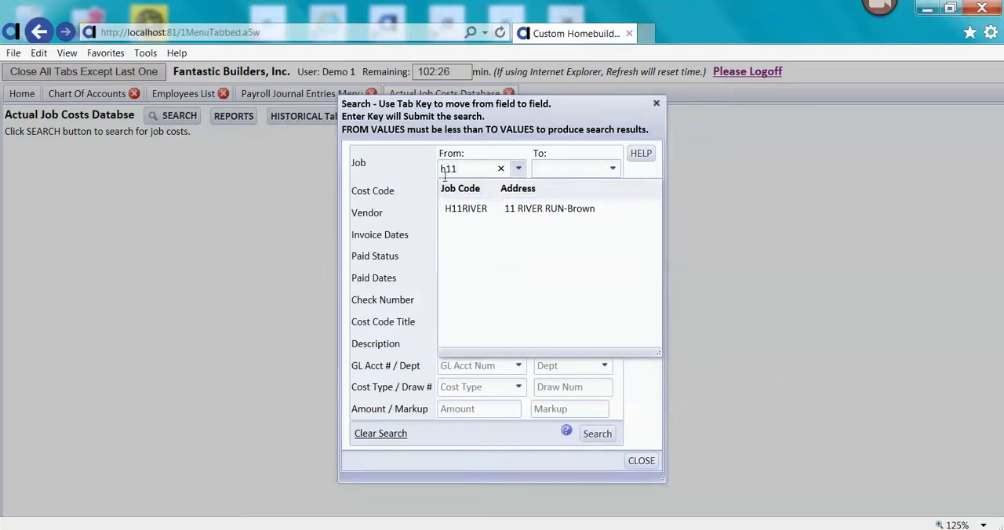
click(458, 208)
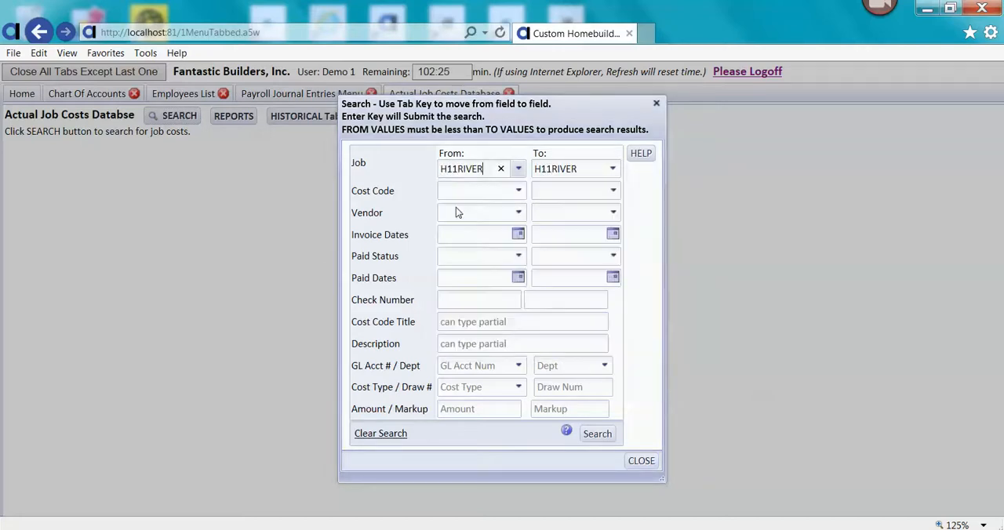
click(598, 436)
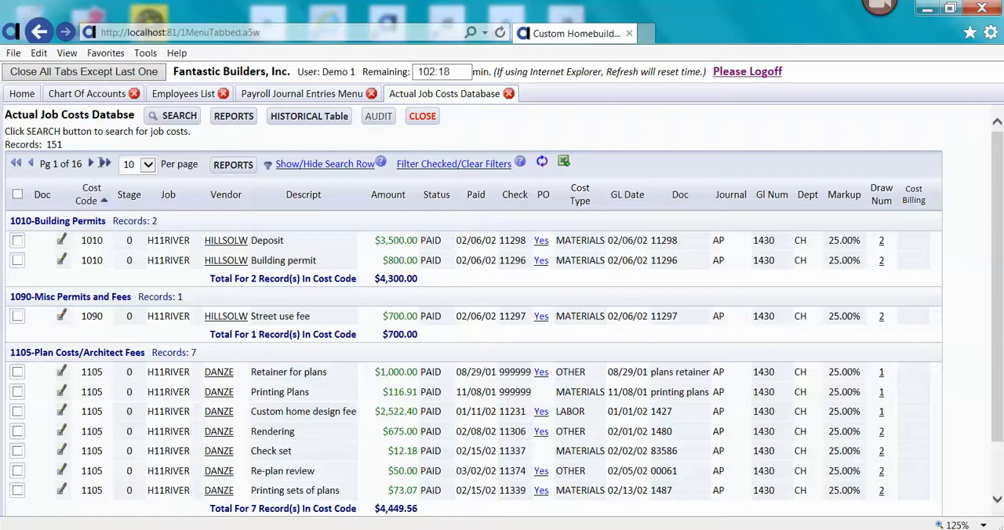
- Report the H11RIVER search results by cost group, review the 9010-Superintendents costs and close the report
click(233, 118)
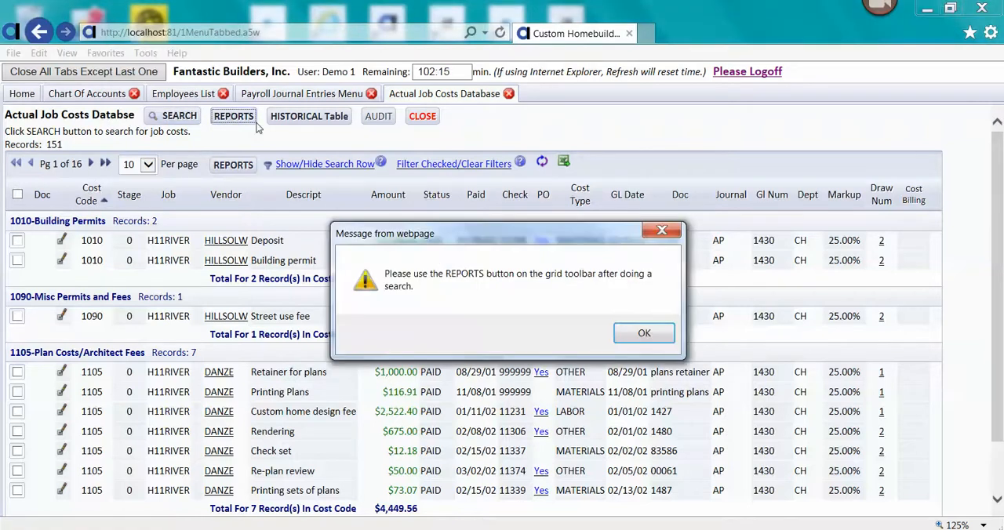
click(644, 333)
click(240, 166)
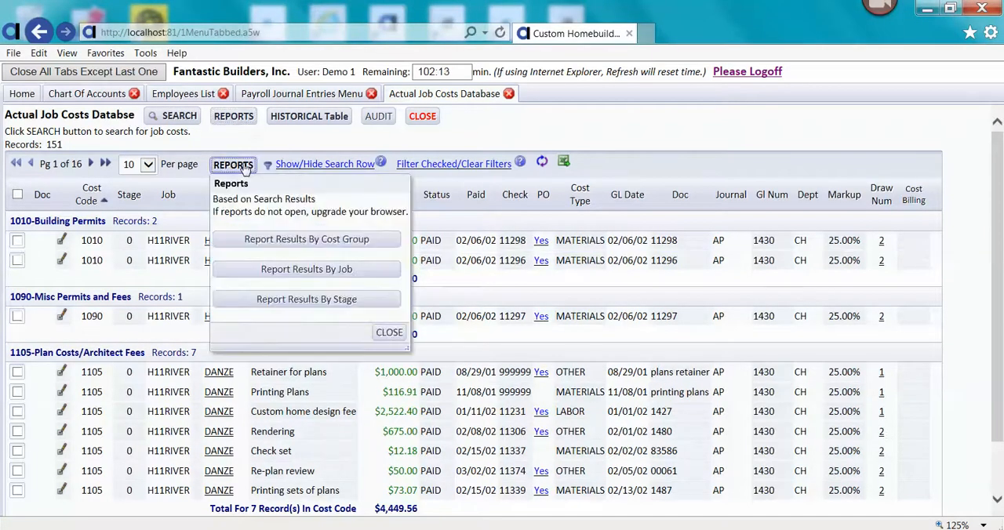
click(310, 245)
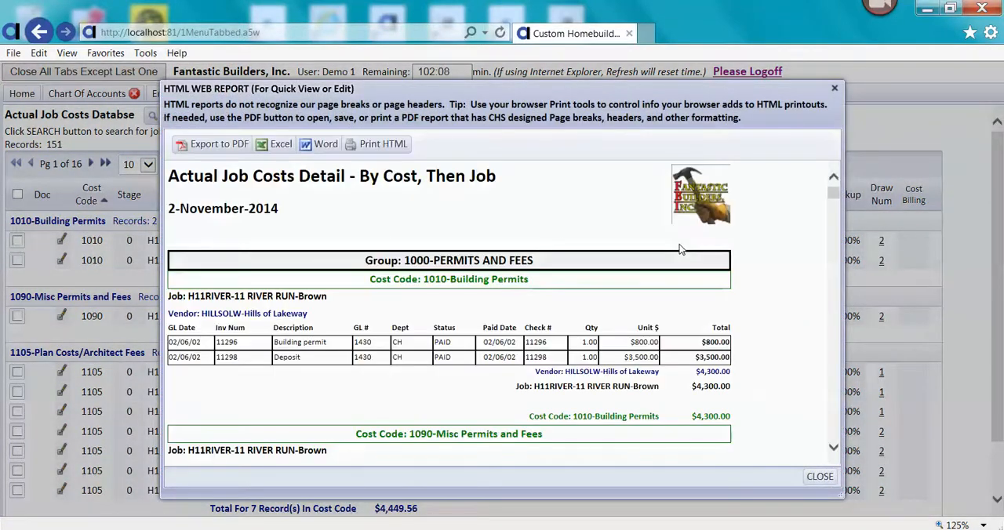
drag(834, 195, 816, 423)
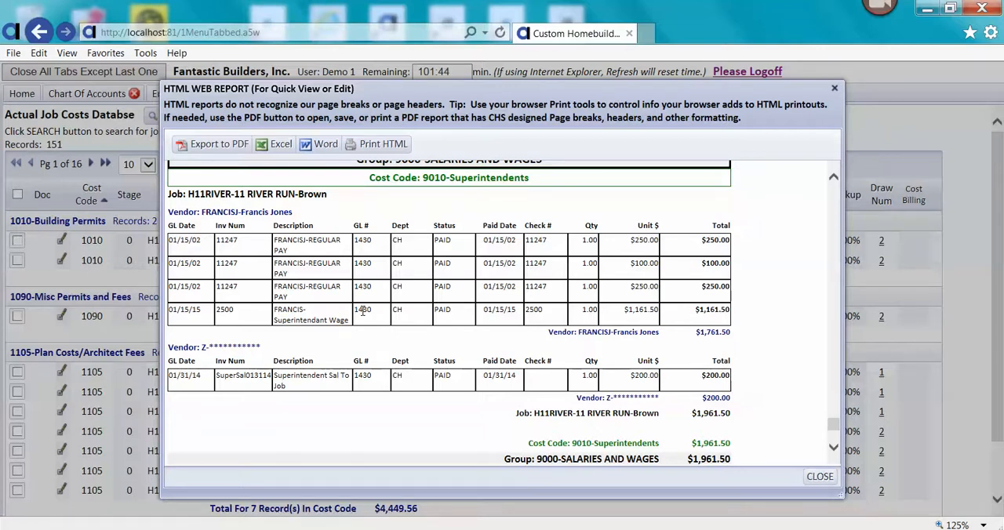
click(820, 477)
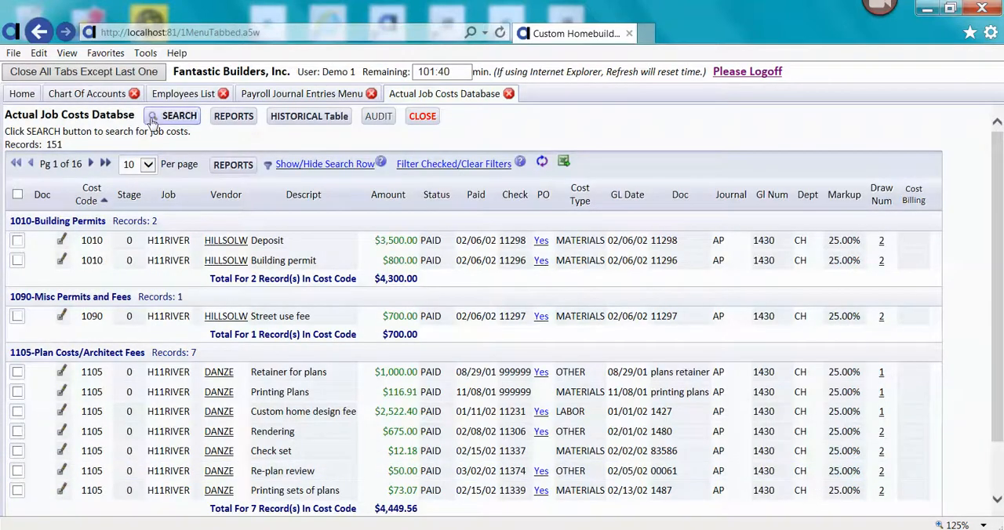
- Refresh the Chart of Accounts and review the balances of the salaries, payroll taxes and payroll applied to job costs accounts
click(110, 98)
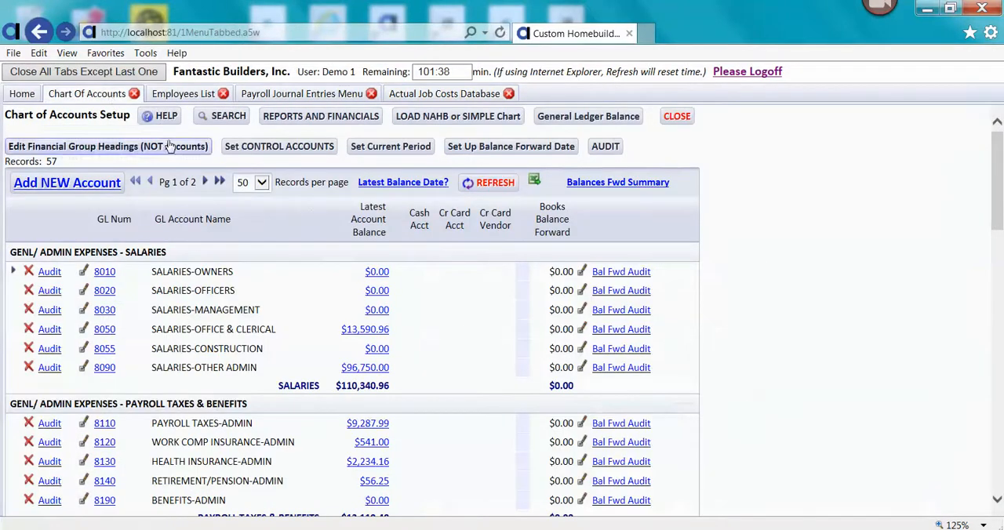
click(488, 184)
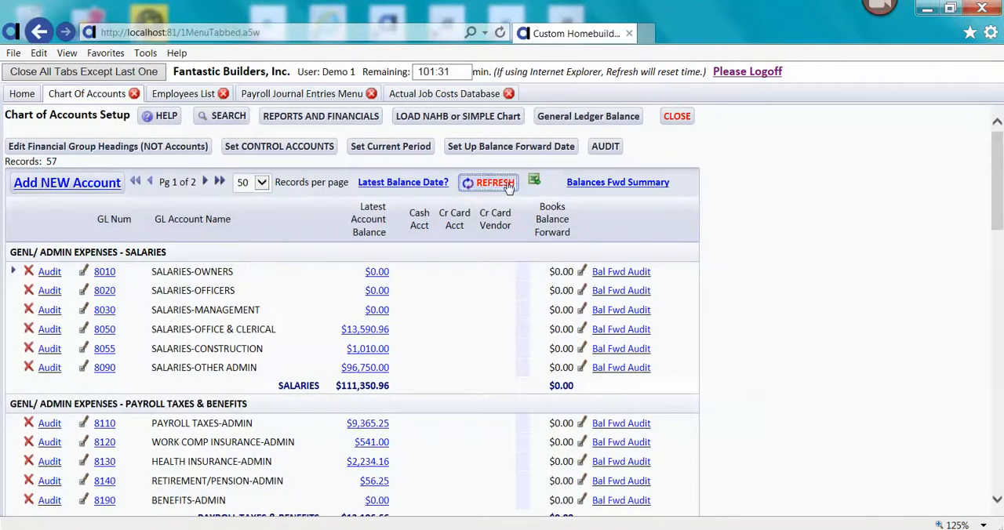
click(507, 186)
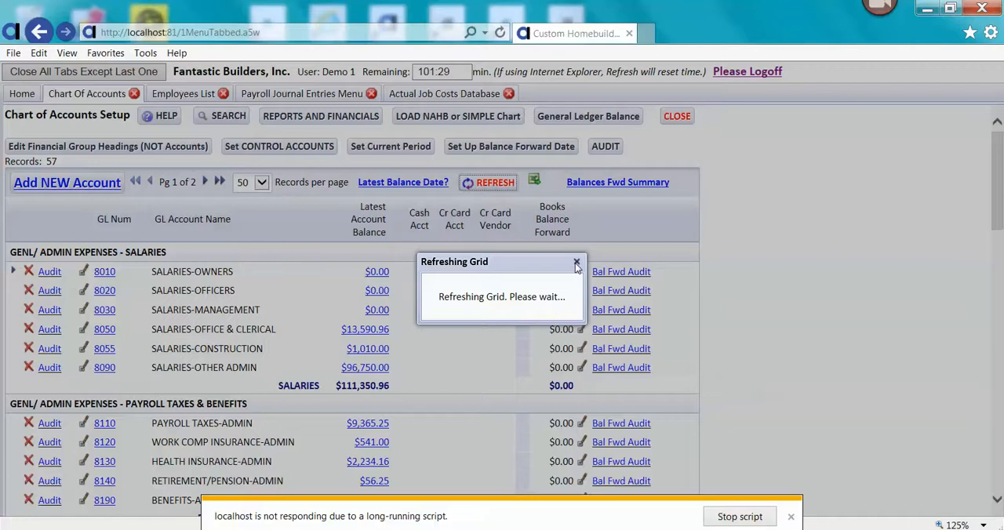
click(776, 511)
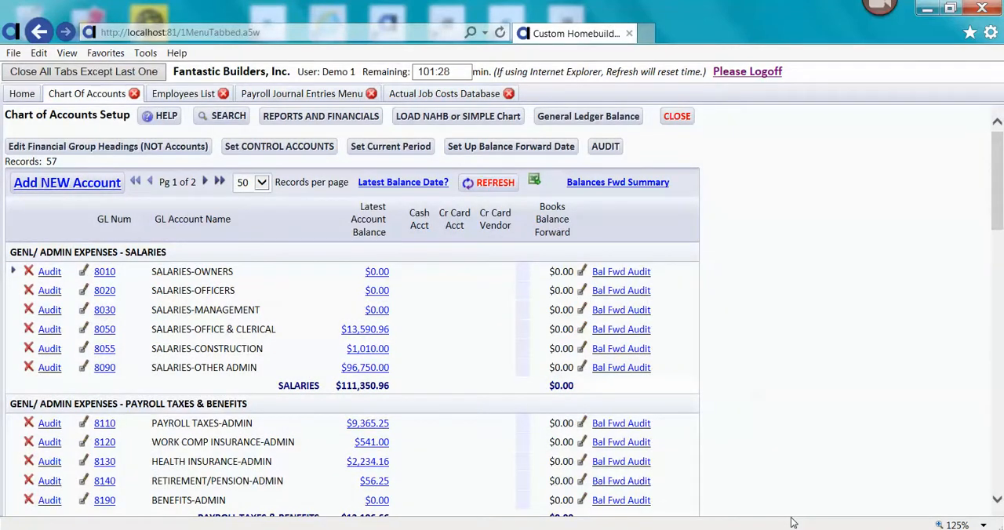
drag(998, 198, 1000, 226)
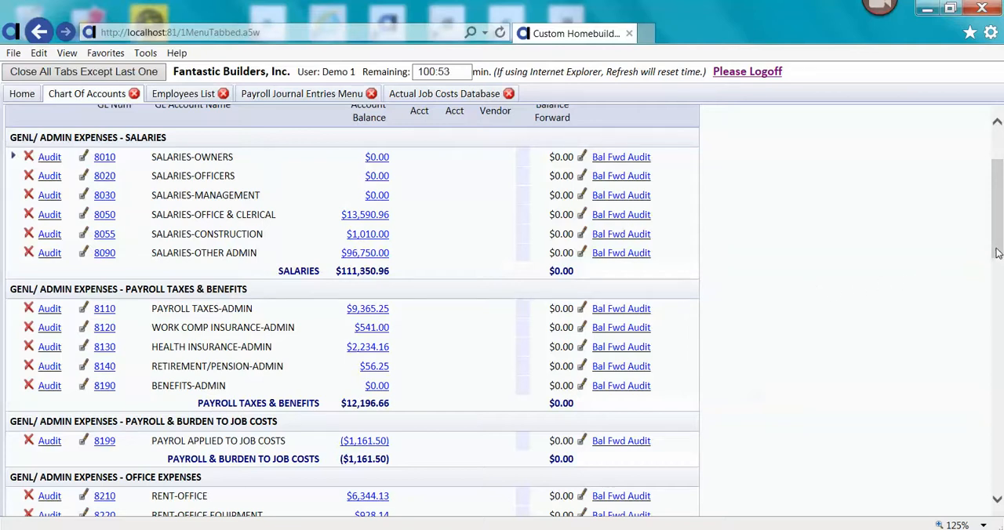
drag(998, 253, 998, 225)
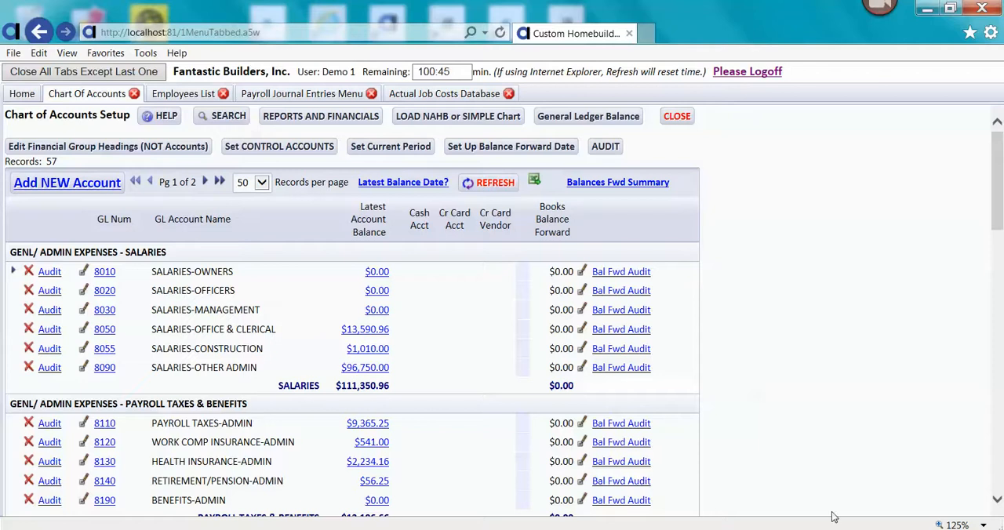
click(850, 529)
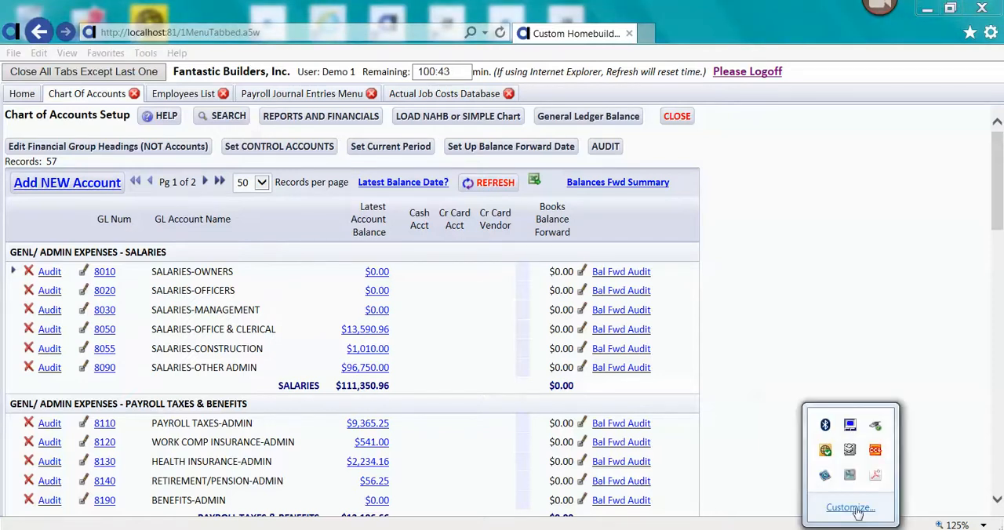